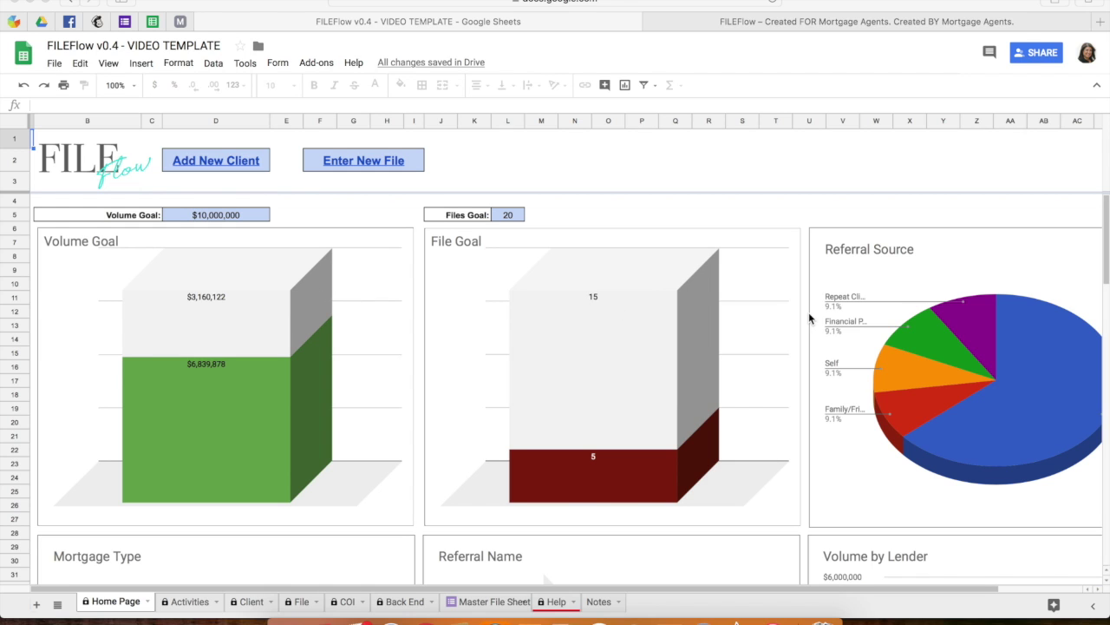
Scroll through the lower Home Page charts to File Closing Date Count by Month.
{"action": "scroll", "coordinate": [809, 317], "scroll_direction": "right", "scroll_amount": 3}
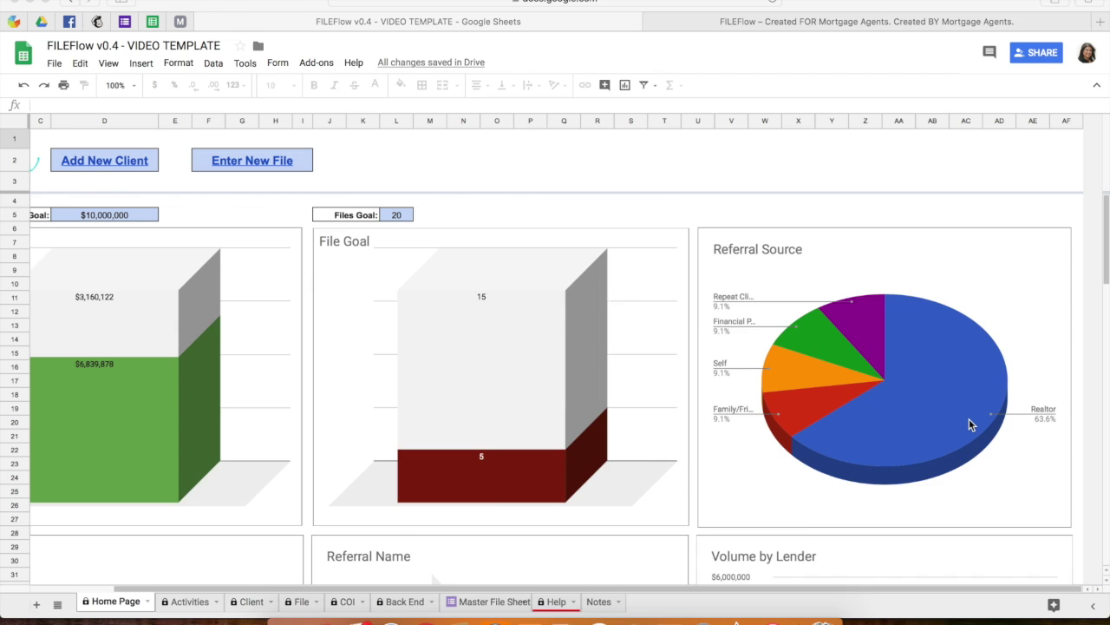
{"action": "scroll", "coordinate": [969, 420], "scroll_direction": "left", "scroll_amount": 2}
{"action": "scroll", "coordinate": [970, 419], "scroll_direction": "down", "scroll_amount": 5}
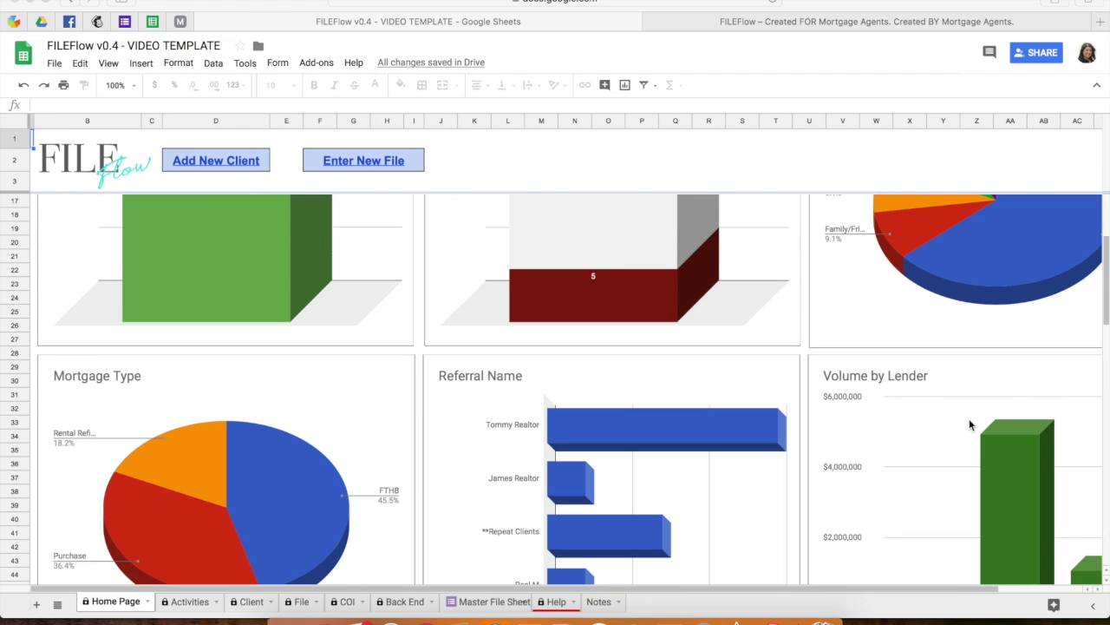
{"action": "scroll", "coordinate": [970, 424], "scroll_direction": "down", "scroll_amount": 3}
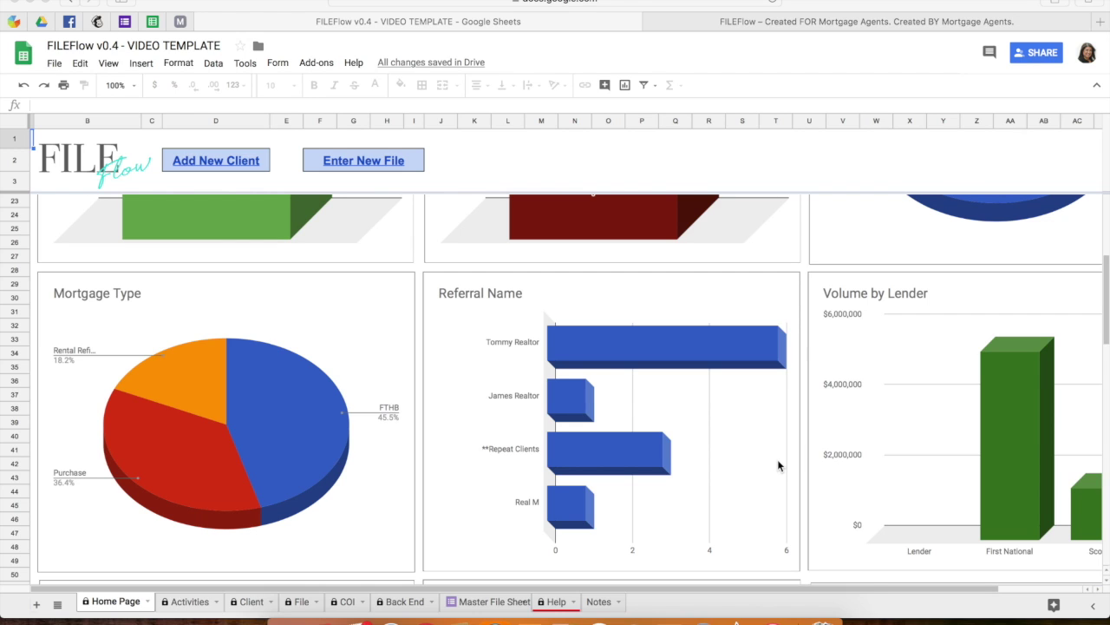
{"action": "scroll", "coordinate": [650, 386], "scroll_direction": "right", "scroll_amount": 3}
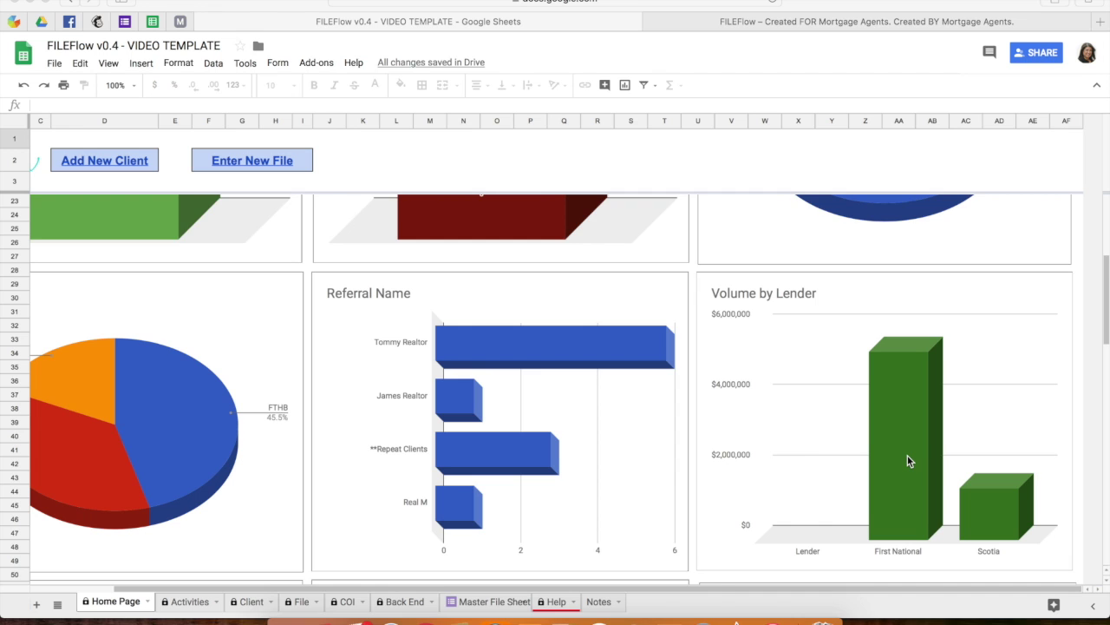
{"action": "scroll", "coordinate": [908, 464], "scroll_direction": "down", "scroll_amount": 3}
{"action": "scroll", "coordinate": [907, 454], "scroll_direction": "down", "scroll_amount": 6}
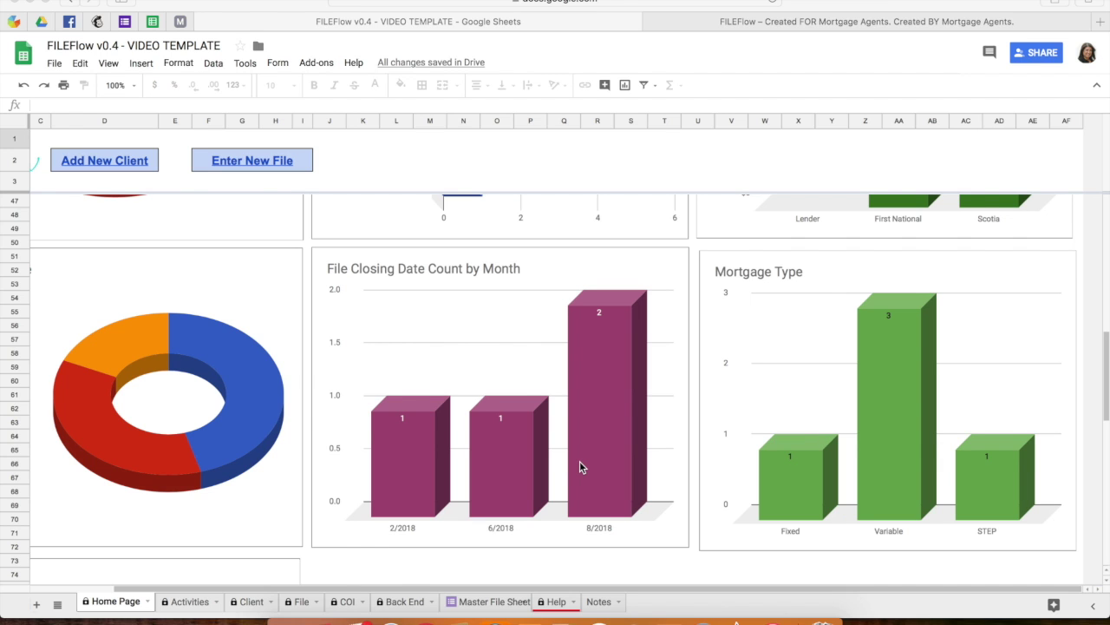
Review the RENEWALS chart (1, 1 and 3 renewals), then switch to the Activities sheet.
{"action": "scroll", "coordinate": [580, 460], "scroll_direction": "left", "scroll_amount": 3}
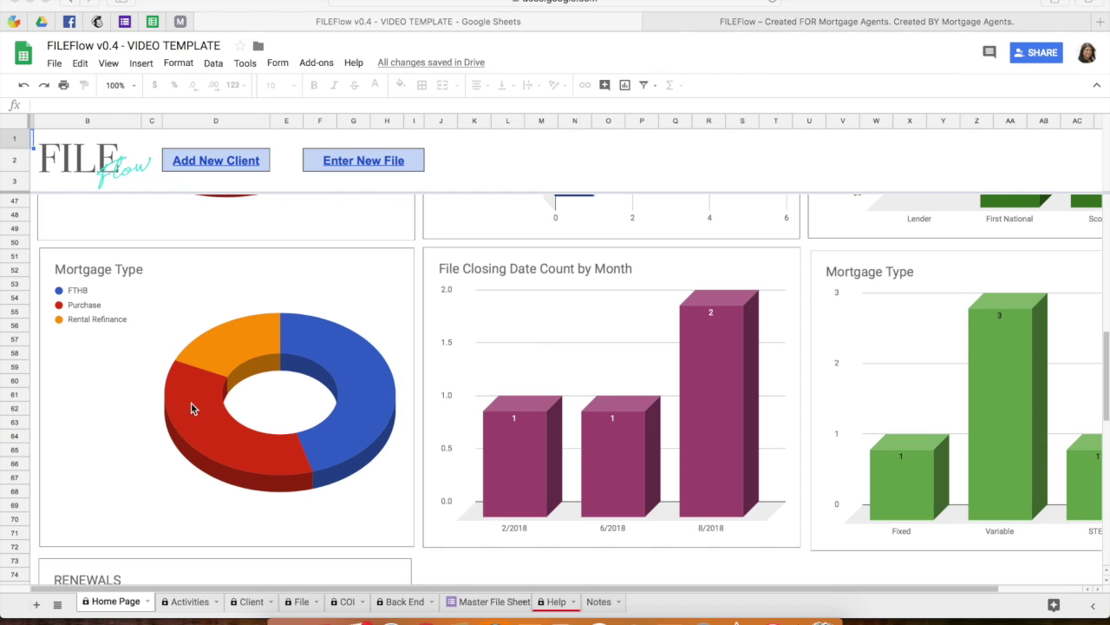
{"action": "scroll", "coordinate": [191, 406], "scroll_direction": "down", "scroll_amount": 7}
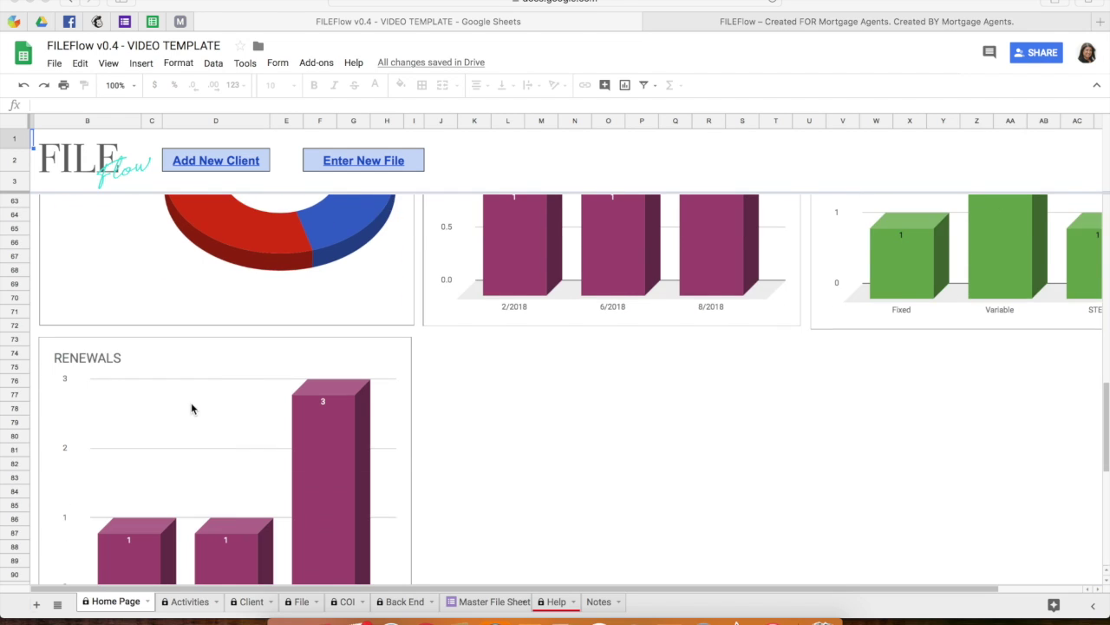
{"action": "scroll", "coordinate": [192, 409], "scroll_direction": "down", "scroll_amount": 1}
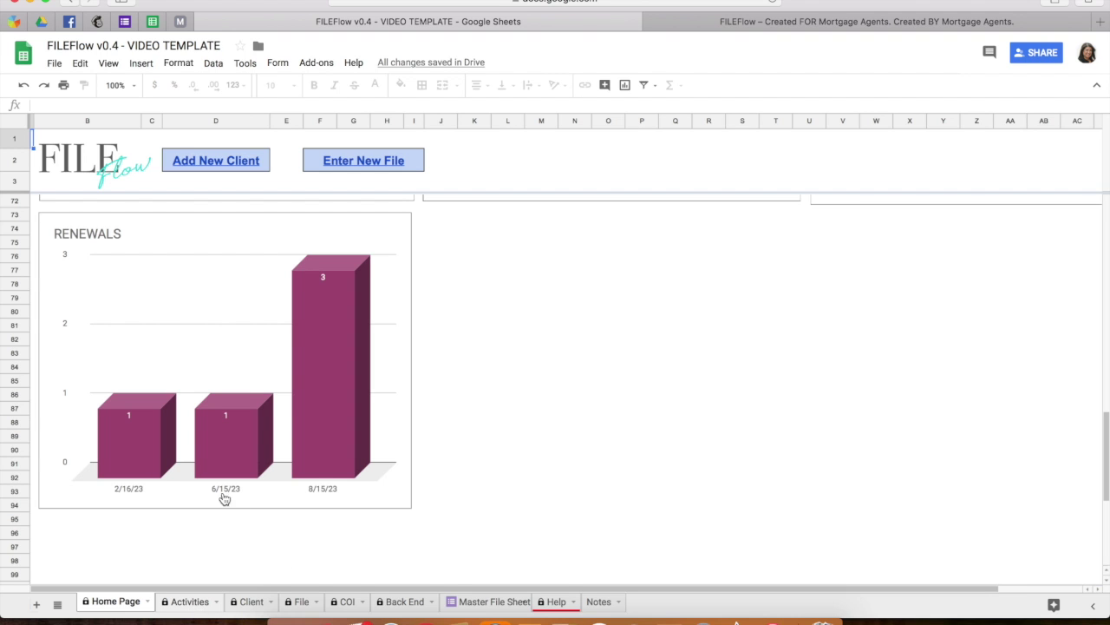
{"action": "left_click", "coordinate": [189, 602]}
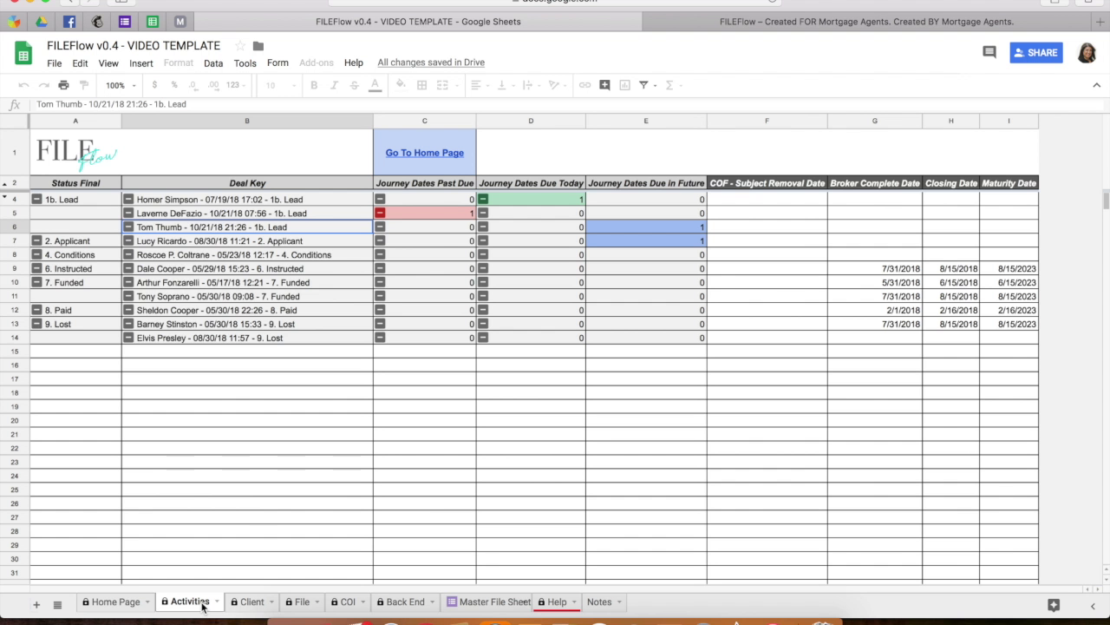
{"action": "left_click", "coordinate": [238, 387]}
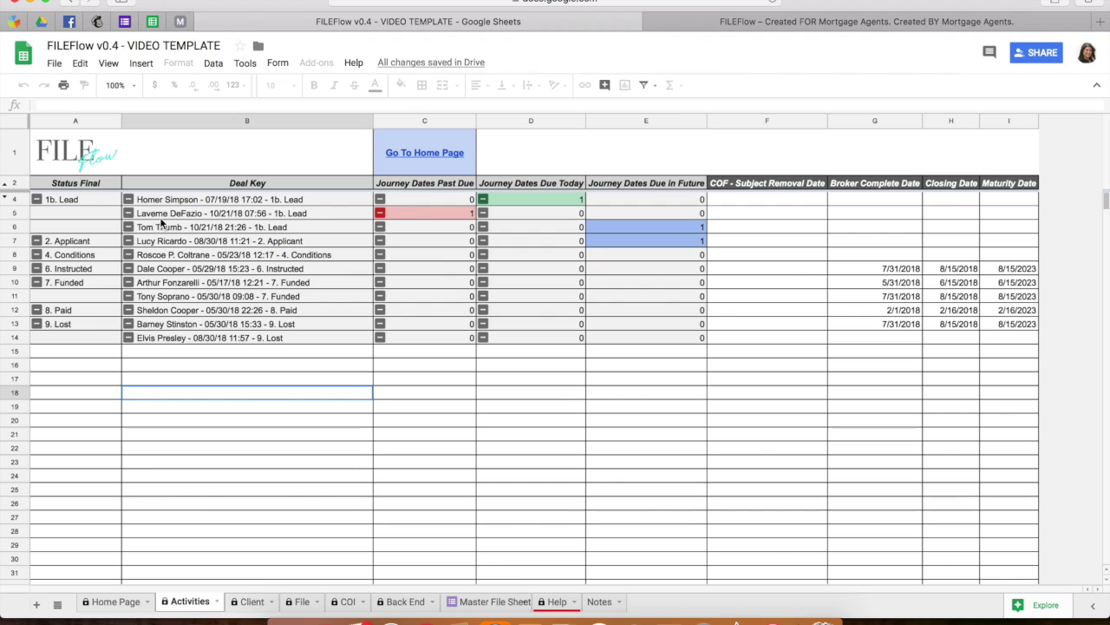
{"action": "left_click", "coordinate": [435, 212]}
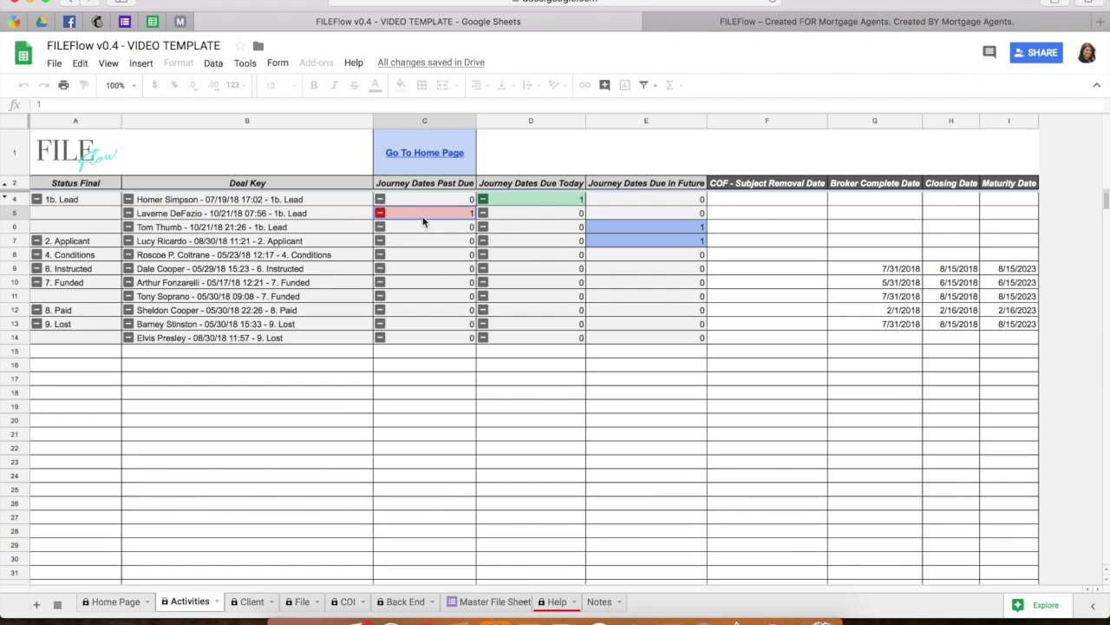
Check the due-today count in D4, then switch to the Client sheet.
{"action": "left_click", "coordinate": [502, 202]}
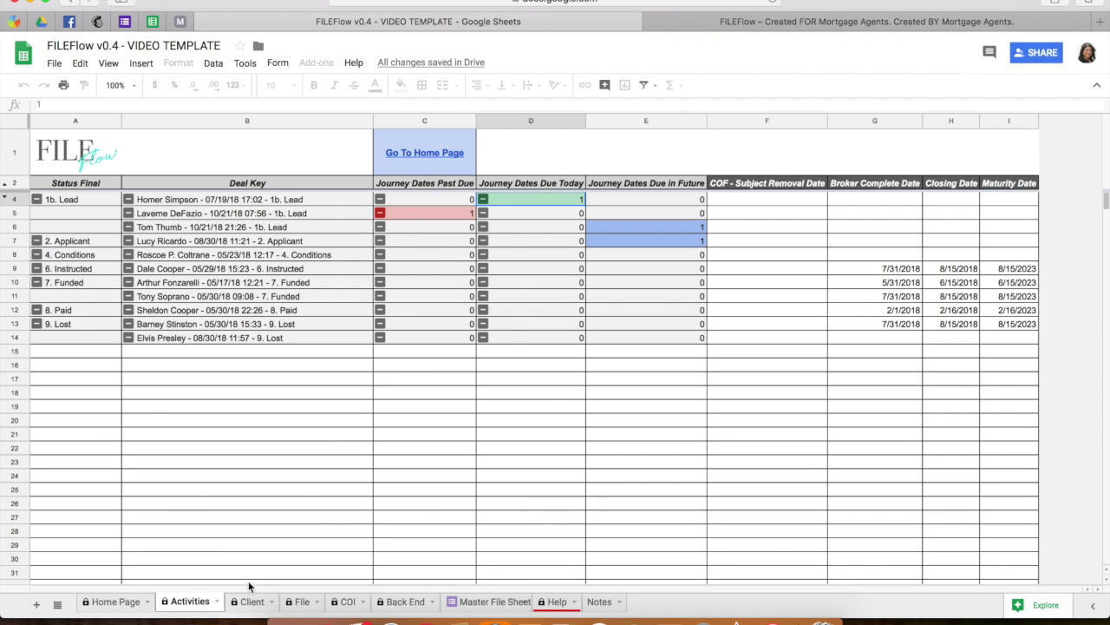
{"action": "left_click", "coordinate": [251, 602]}
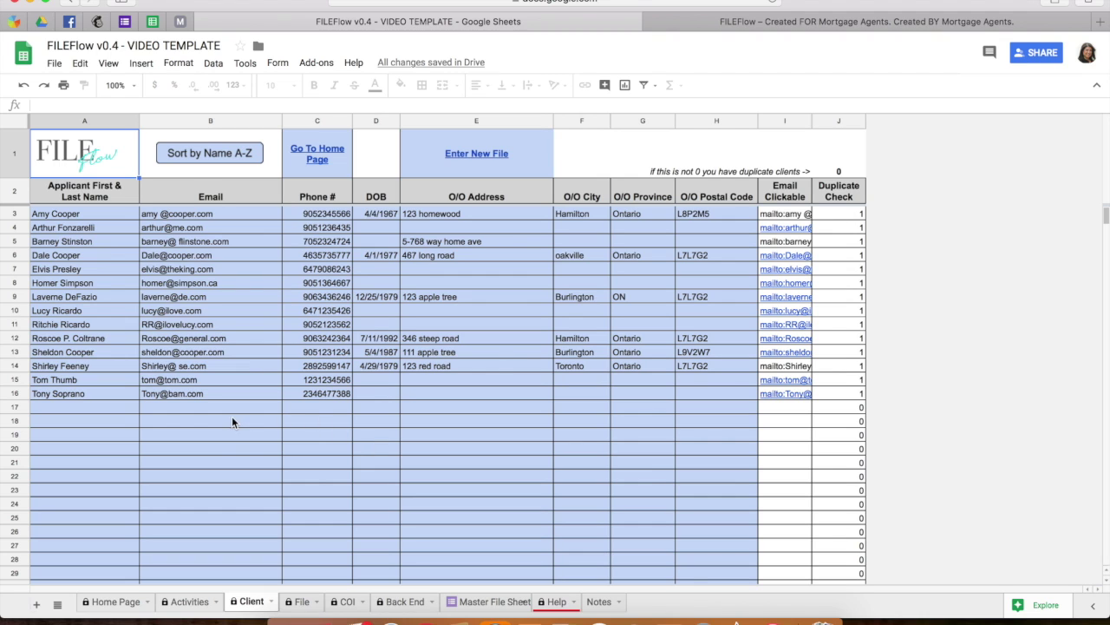
Zoom the page out, settle on the File sheet, and open its client-file dropdown.
{"action": "left_click", "coordinate": [100, 408]}
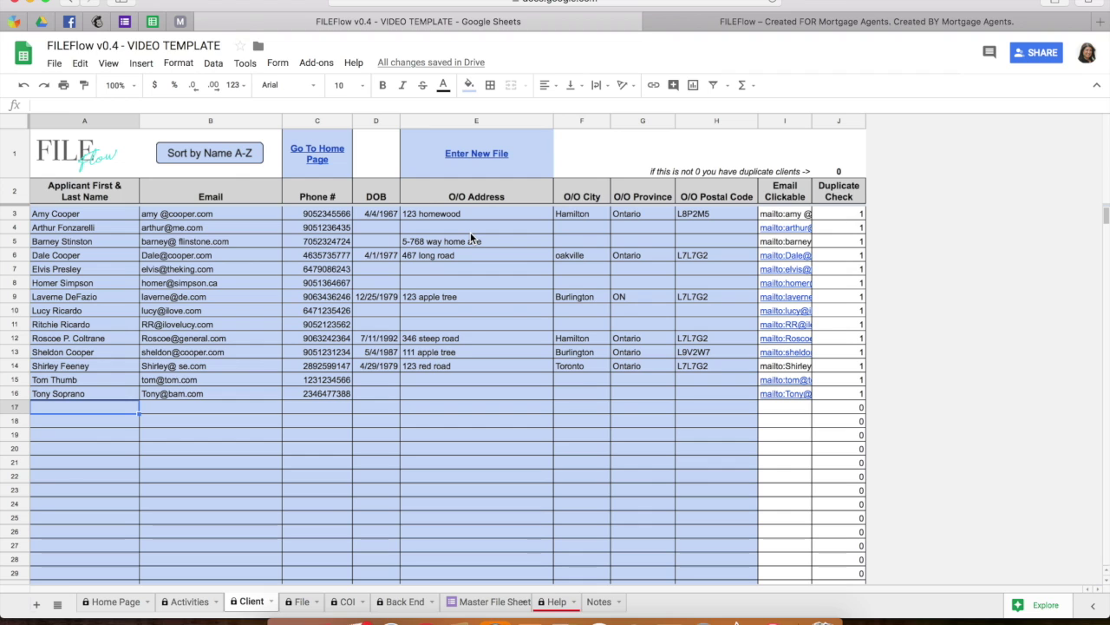
{"action": "left_click", "coordinate": [299, 602]}
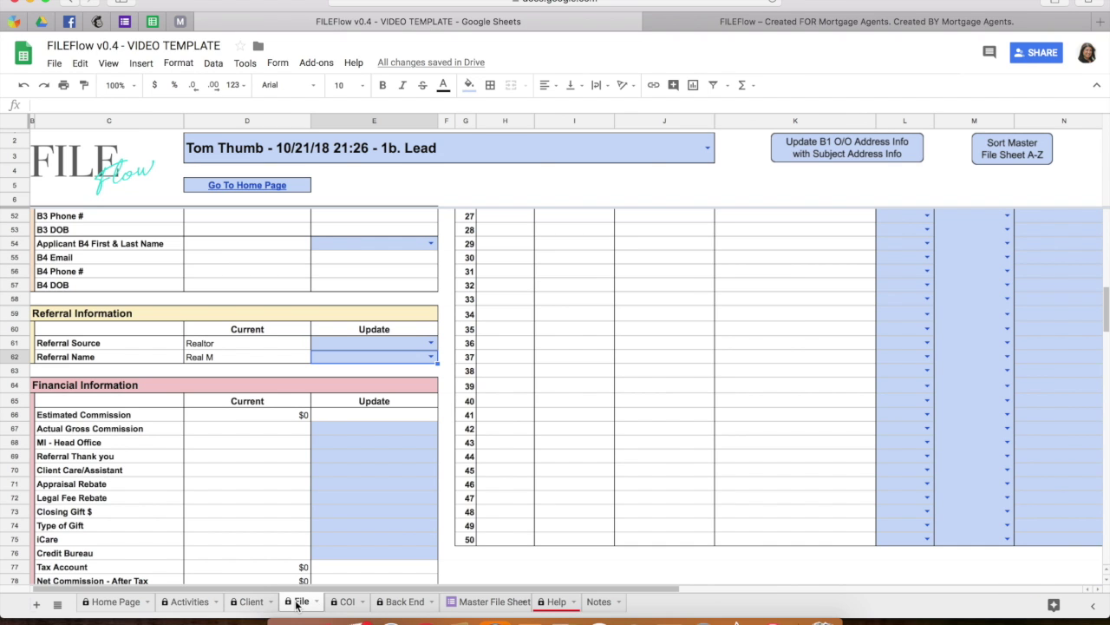
{"action": "key", "text": "super+minus"}
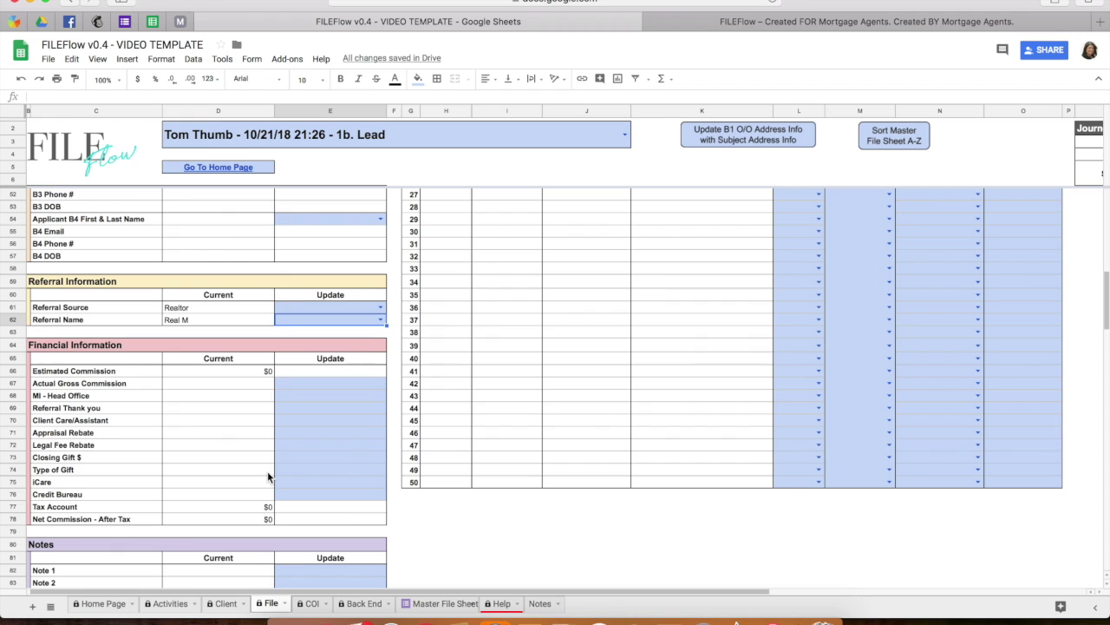
{"action": "left_click", "coordinate": [223, 609]}
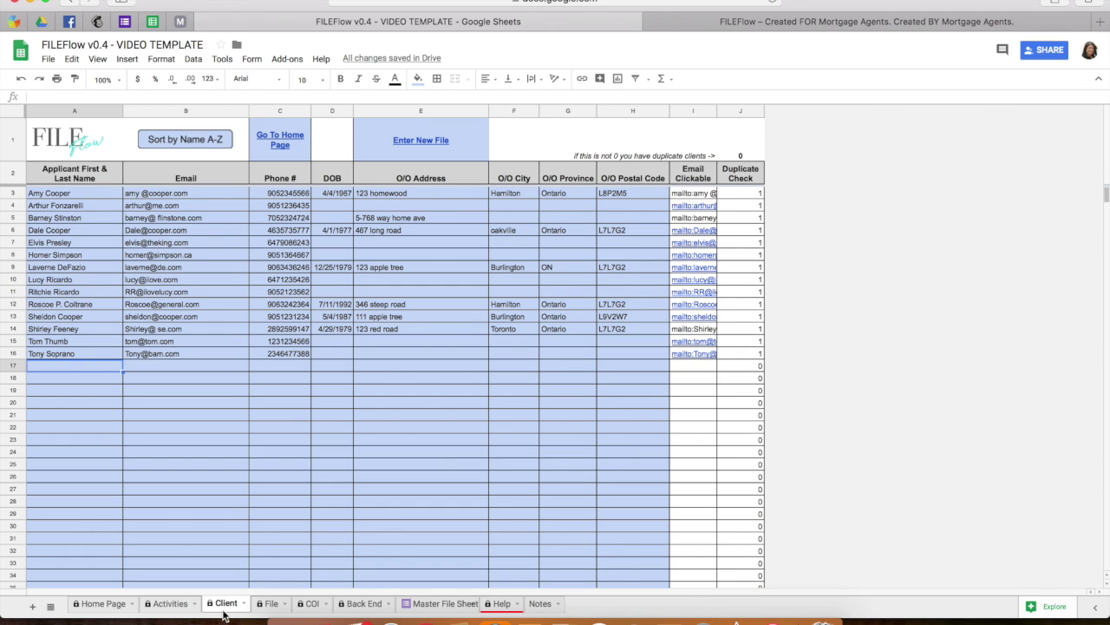
{"action": "left_click", "coordinate": [273, 603]}
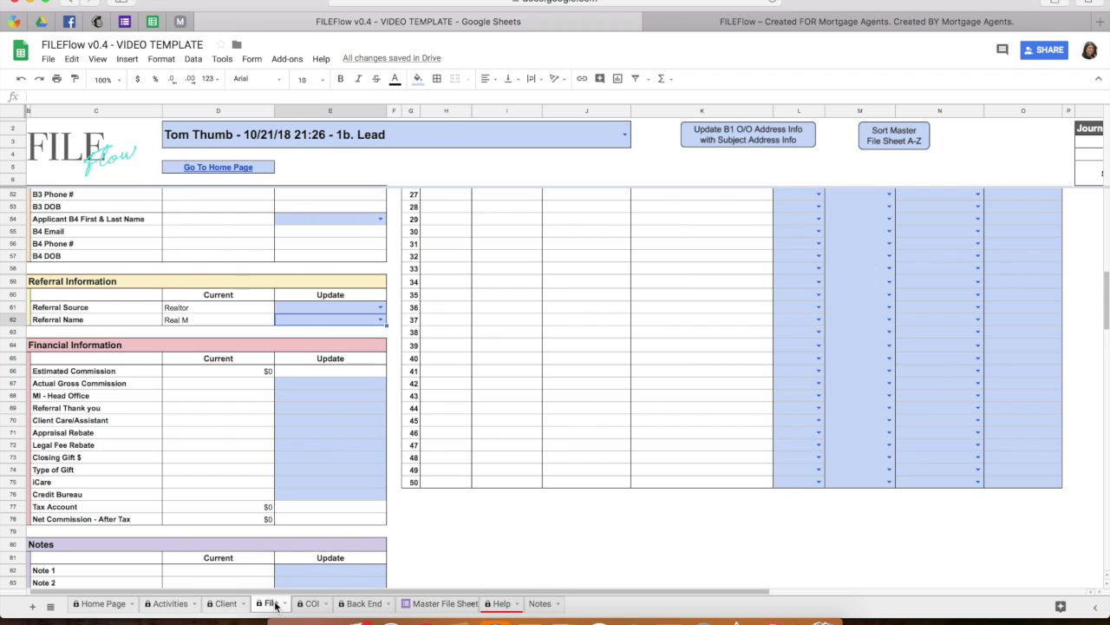
{"action": "left_click", "coordinate": [223, 604]}
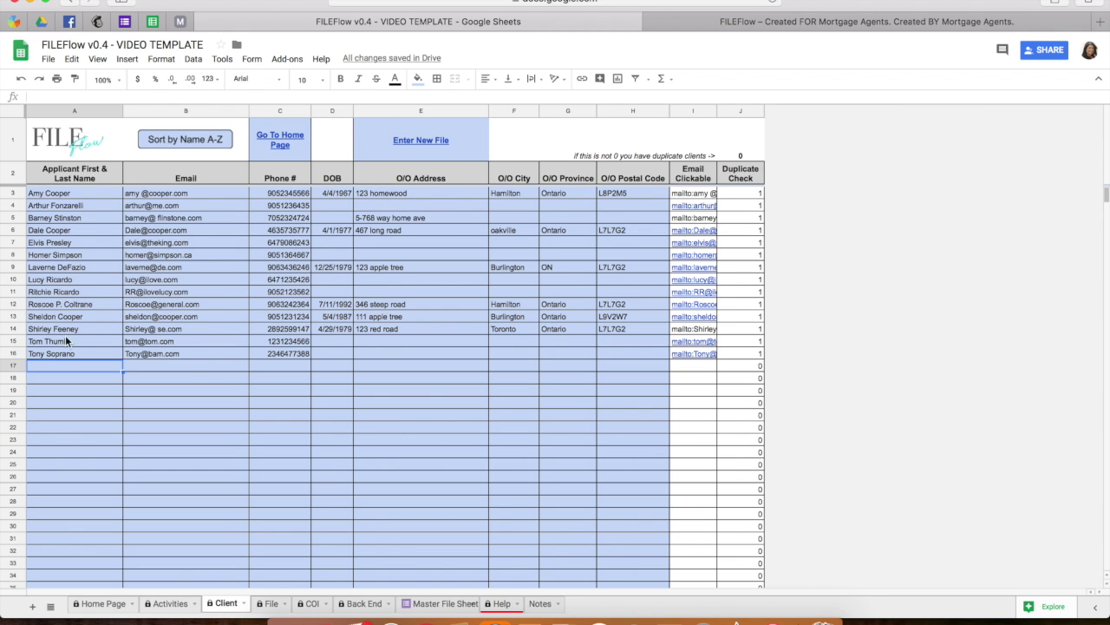
{"action": "left_click", "coordinate": [270, 604]}
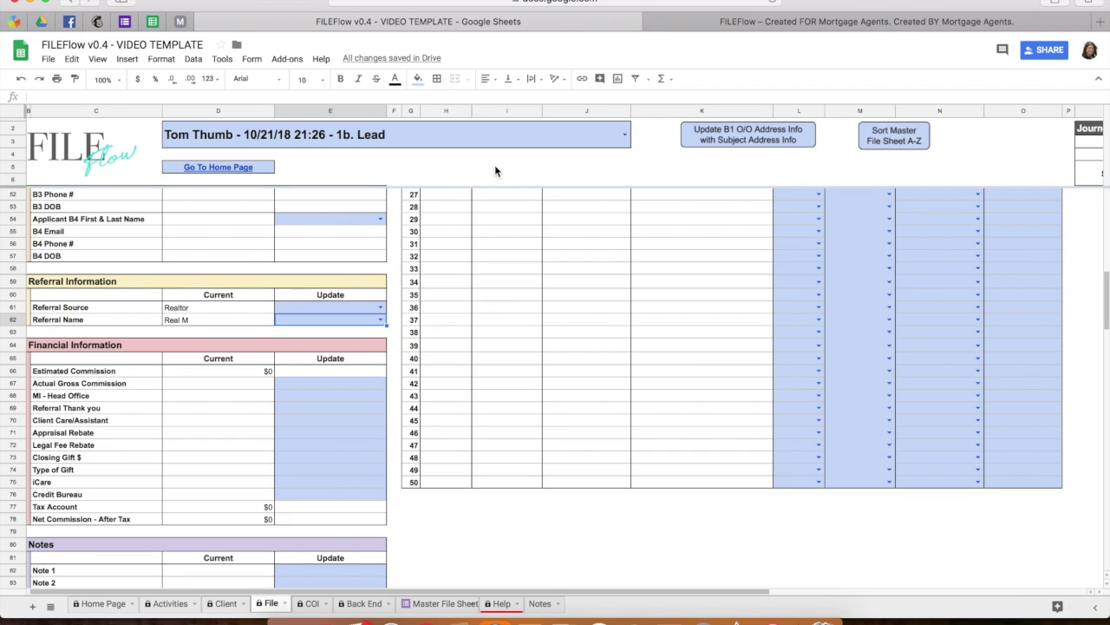
{"action": "left_click", "coordinate": [625, 136]}
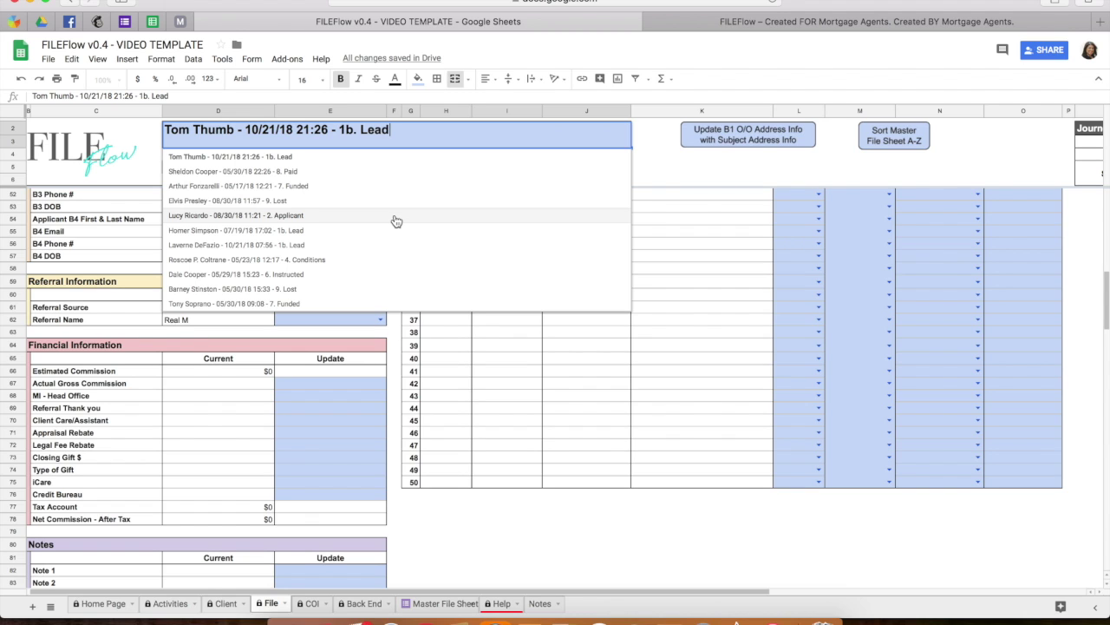
Load the 6. Instructed deal in C2 and inspect the MINT # formula in D10.
{"action": "left_click", "coordinate": [283, 157]}
{"action": "scroll", "coordinate": [297, 224], "scroll_direction": "up", "scroll_amount": 15}
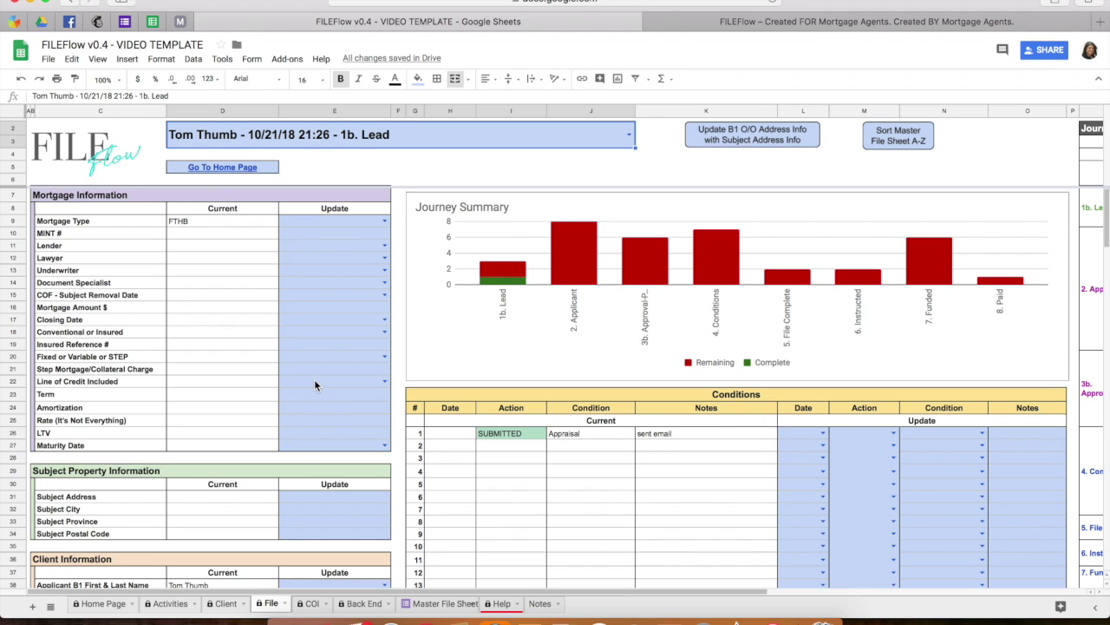
{"action": "left_click", "coordinate": [629, 134]}
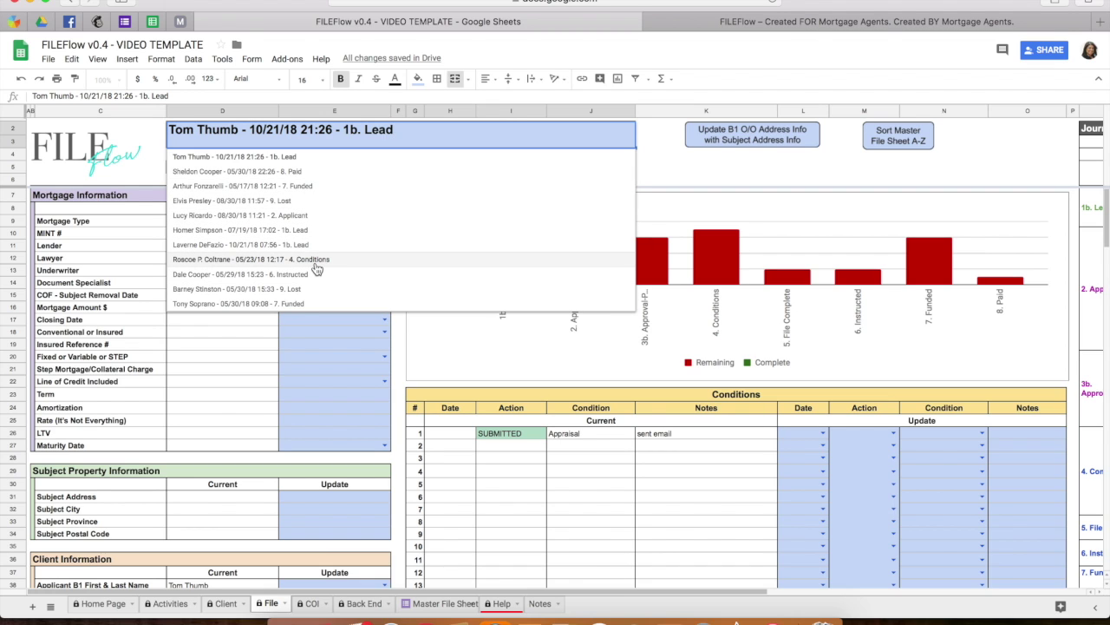
{"action": "left_click", "coordinate": [316, 274]}
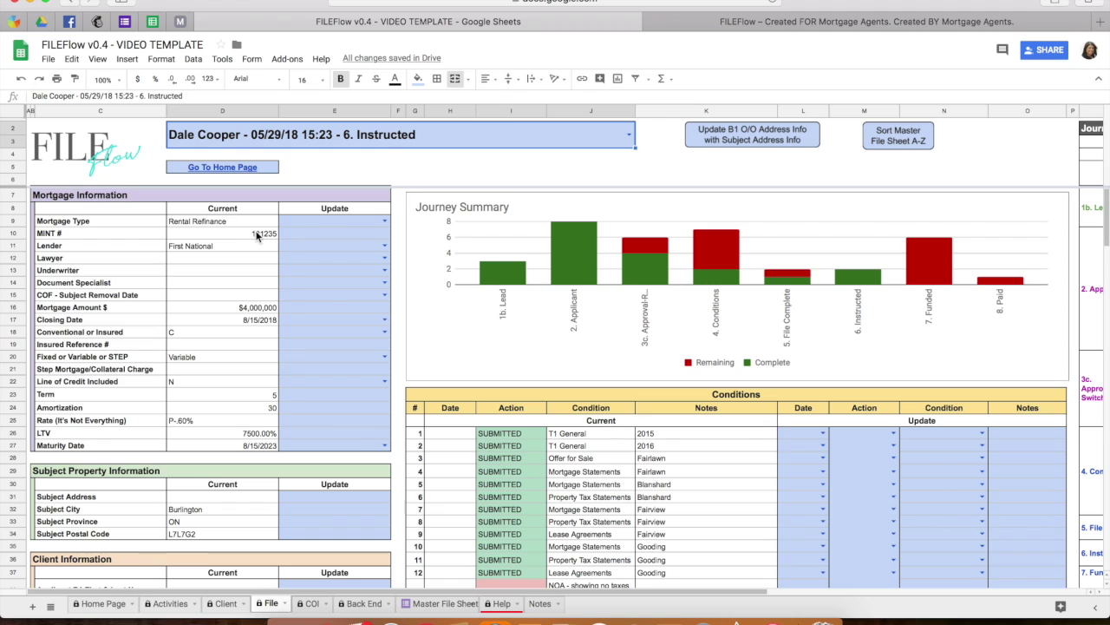
{"action": "left_click", "coordinate": [261, 232]}
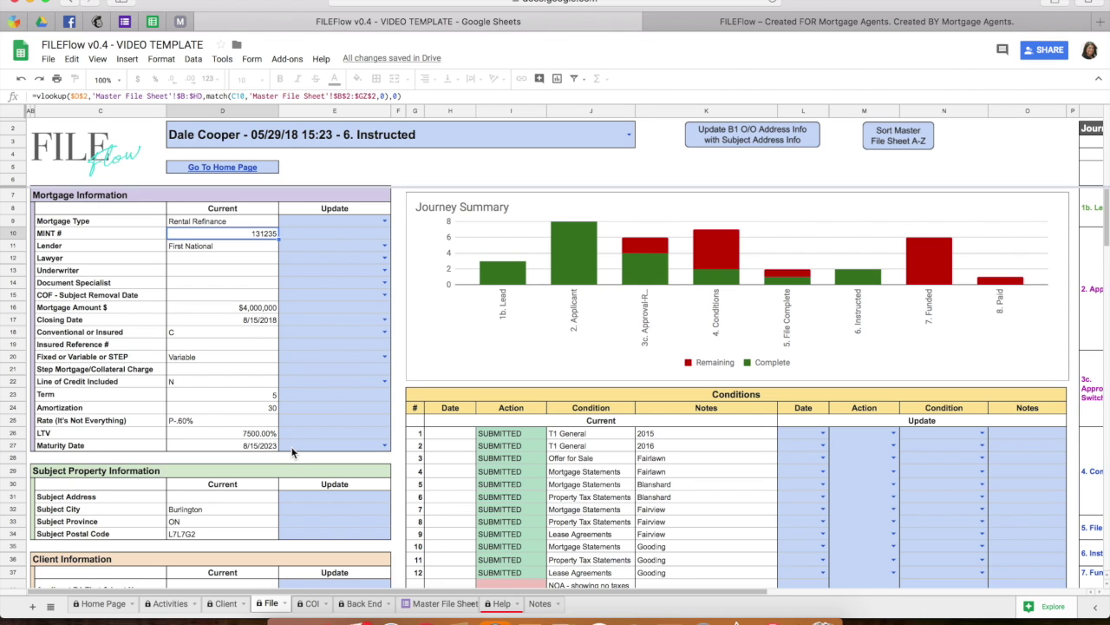
Enter a new street address in the Subject Address update cell.
{"action": "scroll", "coordinate": [293, 452], "scroll_direction": "down", "scroll_amount": 2}
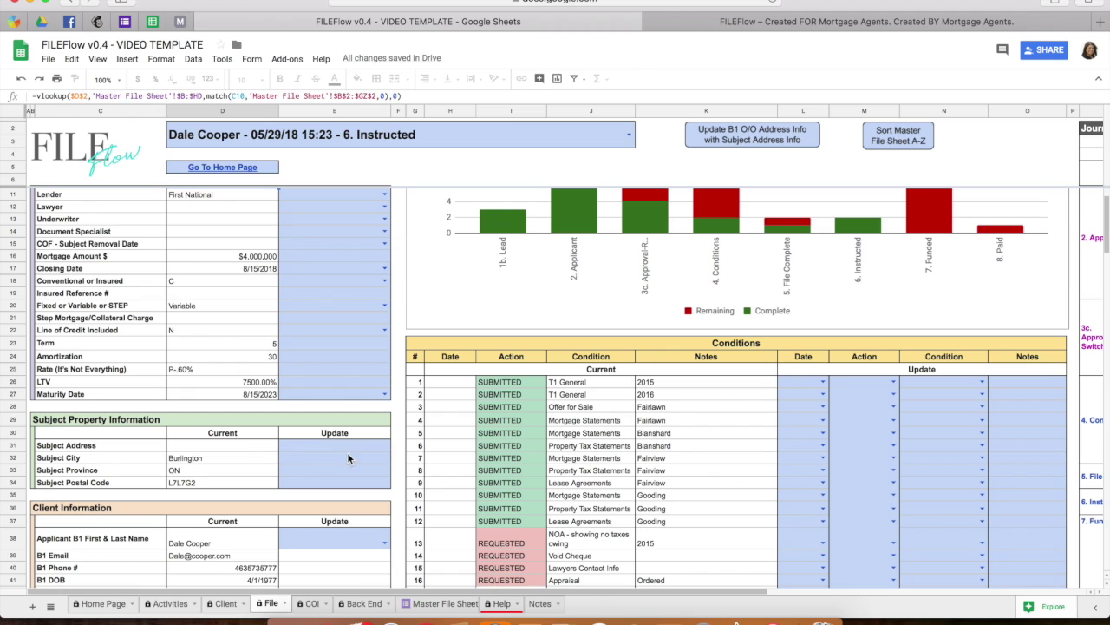
{"action": "left_click", "coordinate": [340, 445]}
{"action": "type", "text": "123 "}
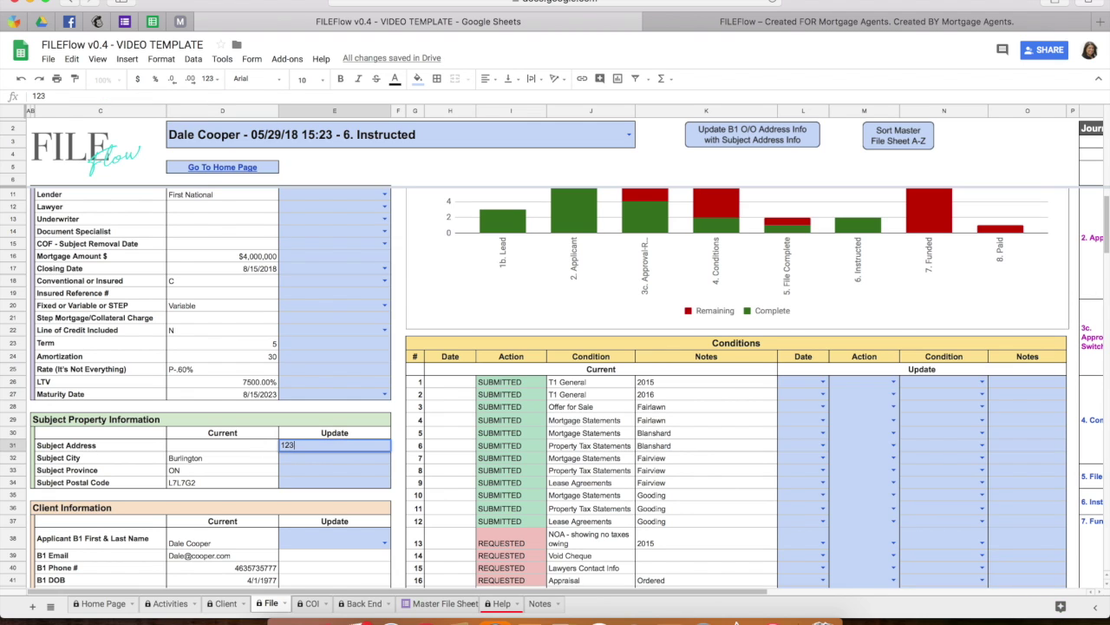
{"action": "type", "text": "Apple Tree"}
{"action": "key", "text": "Return"}
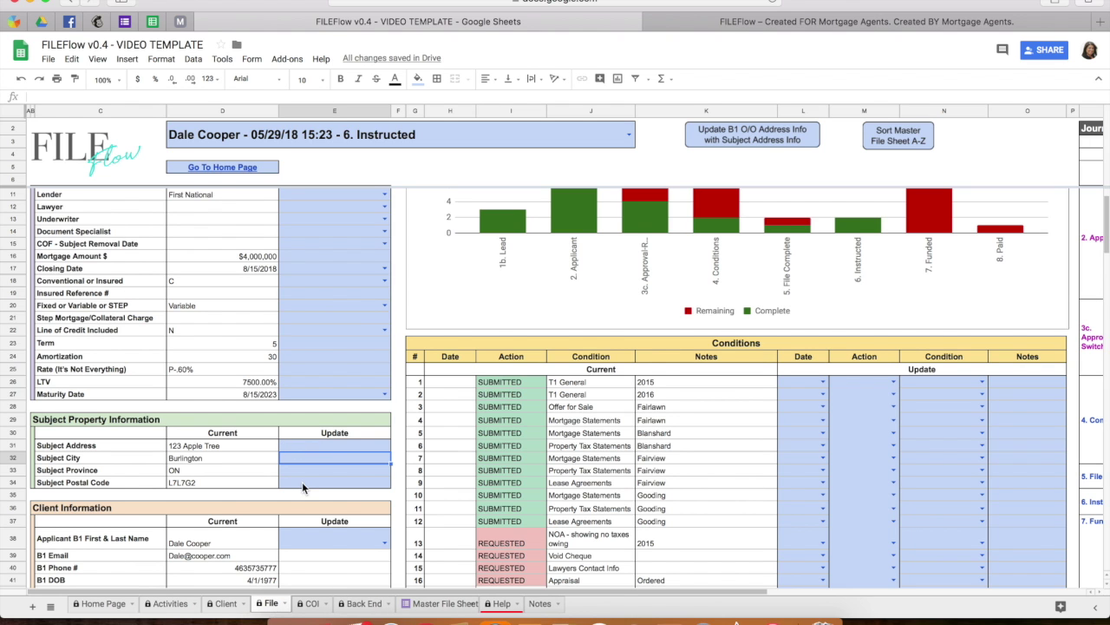
Find the applicant name in D38, then switch to the Client sheet.
{"action": "scroll", "coordinate": [301, 481], "scroll_direction": "down", "scroll_amount": 2}
{"action": "scroll", "coordinate": [313, 496], "scroll_direction": "down", "scroll_amount": 3}
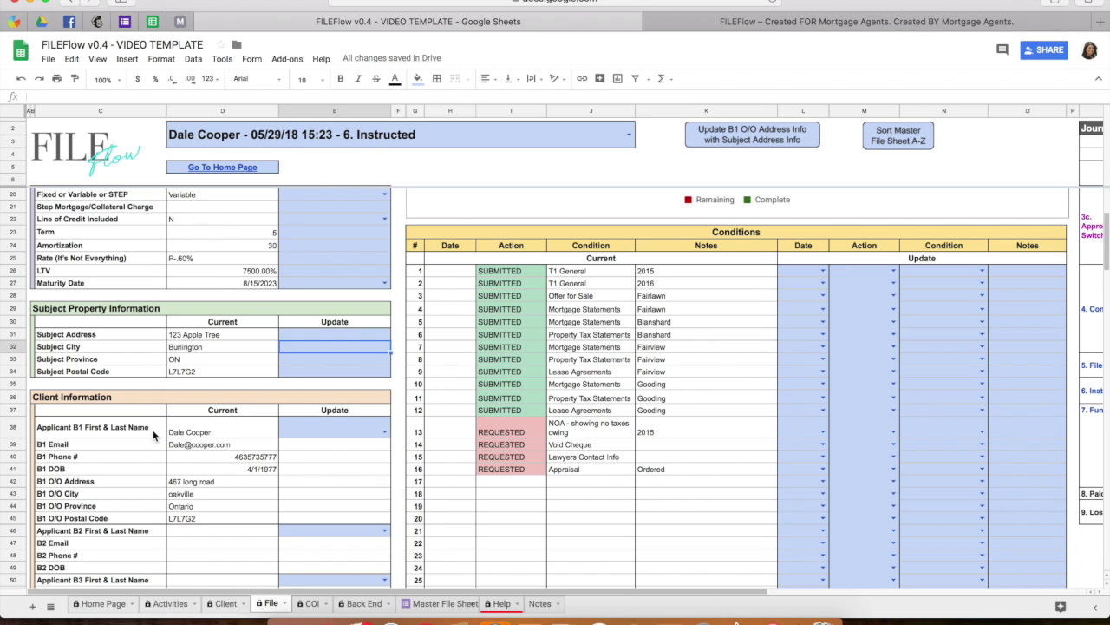
{"action": "left_click", "coordinate": [198, 436]}
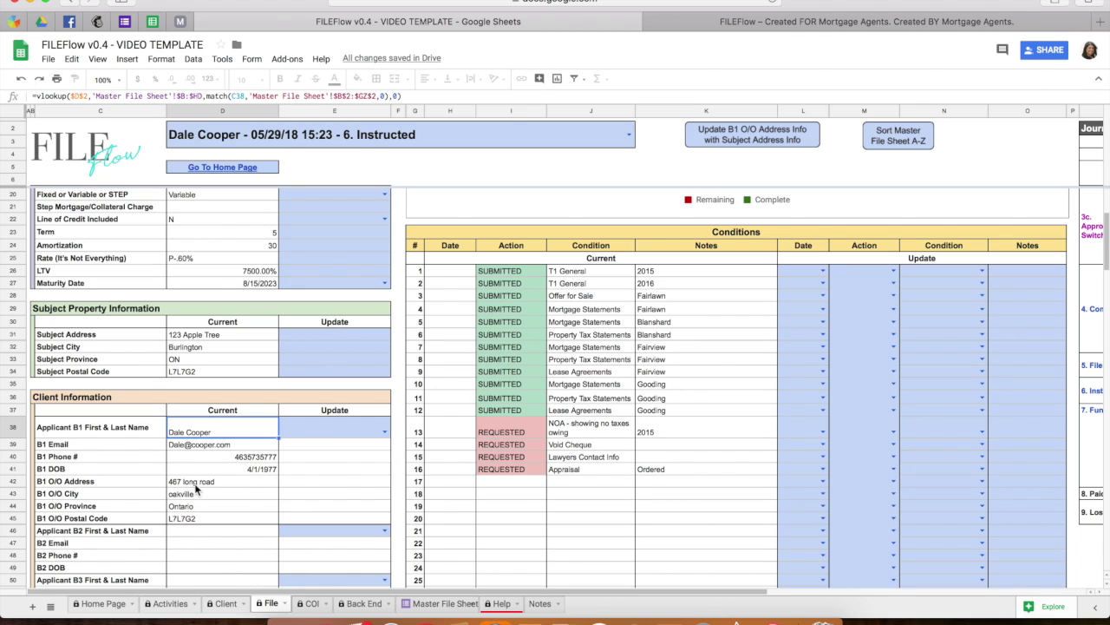
{"action": "left_click", "coordinate": [228, 604]}
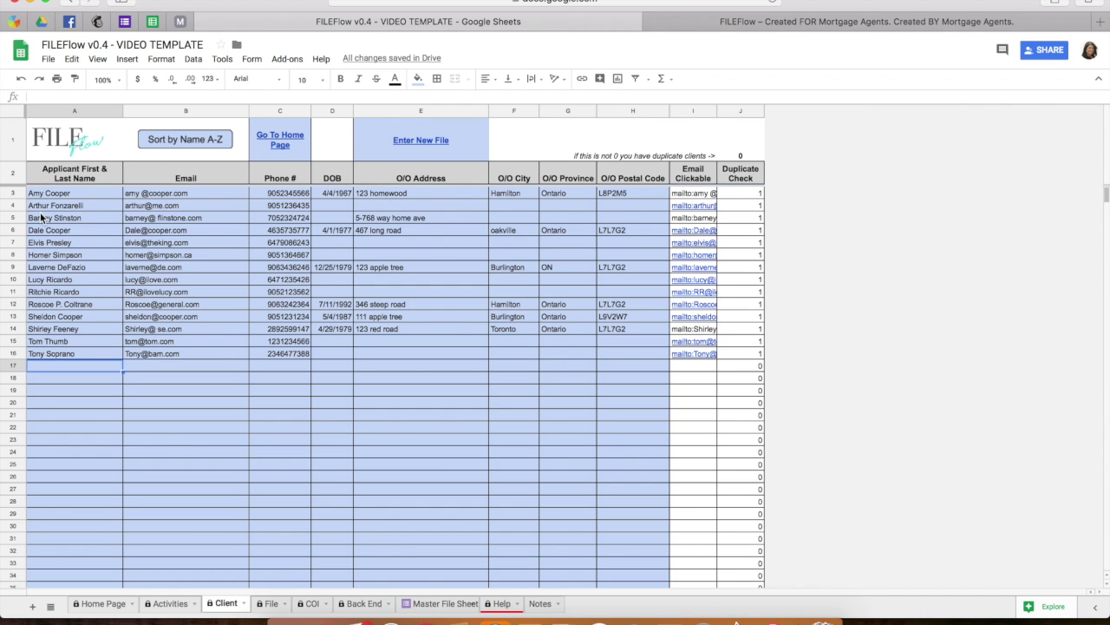
Replace the client's O/O Address with a new street address, then return to the File sheet.
{"action": "left_click", "coordinate": [18, 230]}
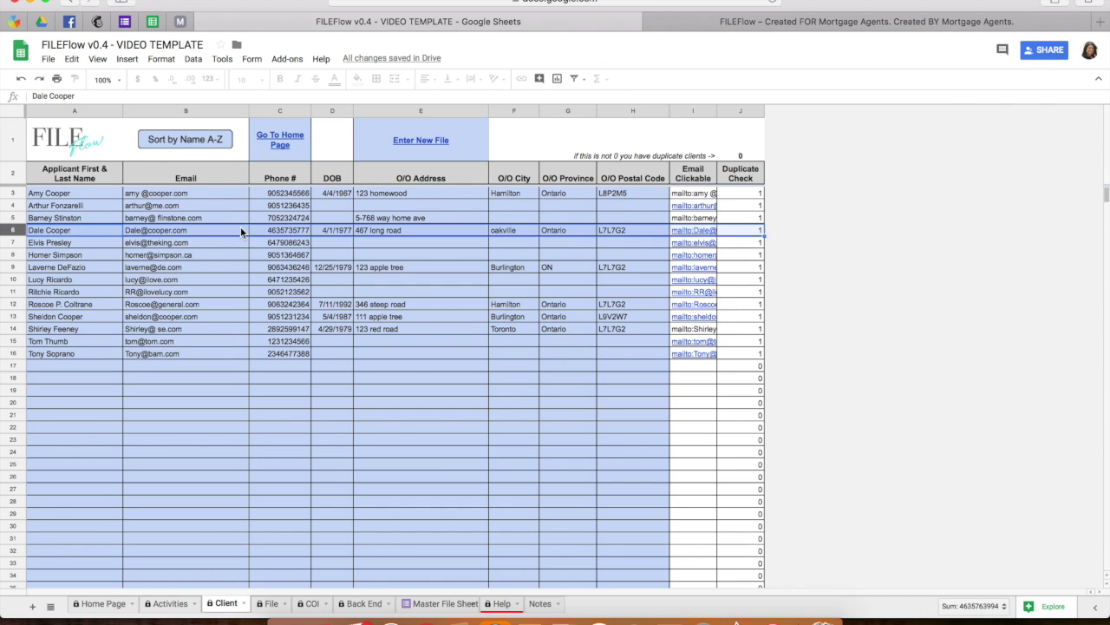
{"action": "left_click", "coordinate": [394, 235]}
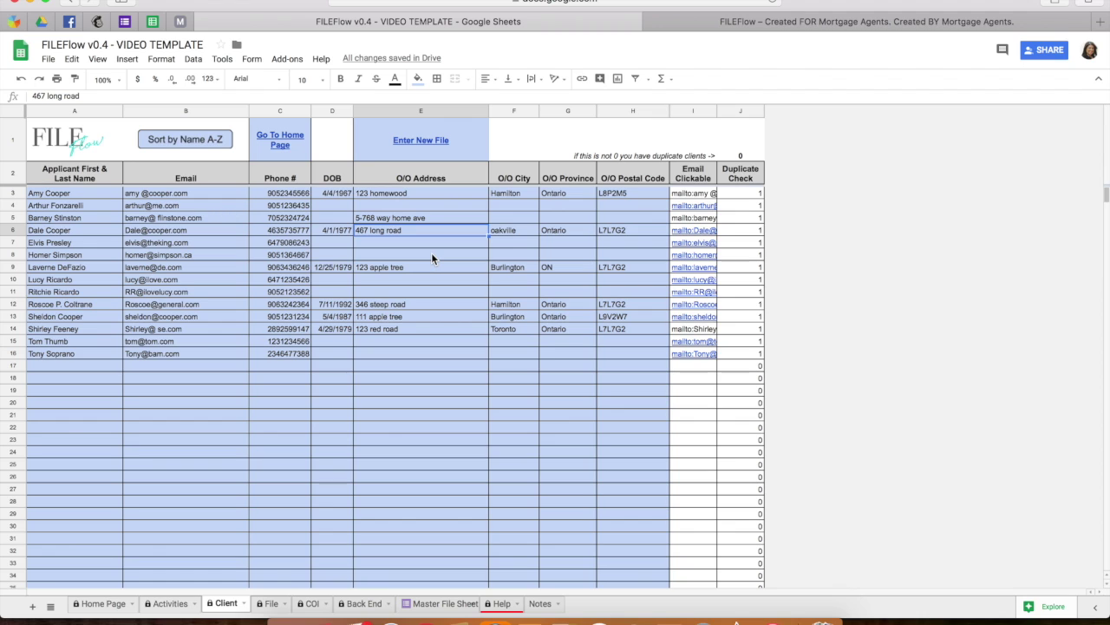
{"action": "left_click", "coordinate": [428, 319]}
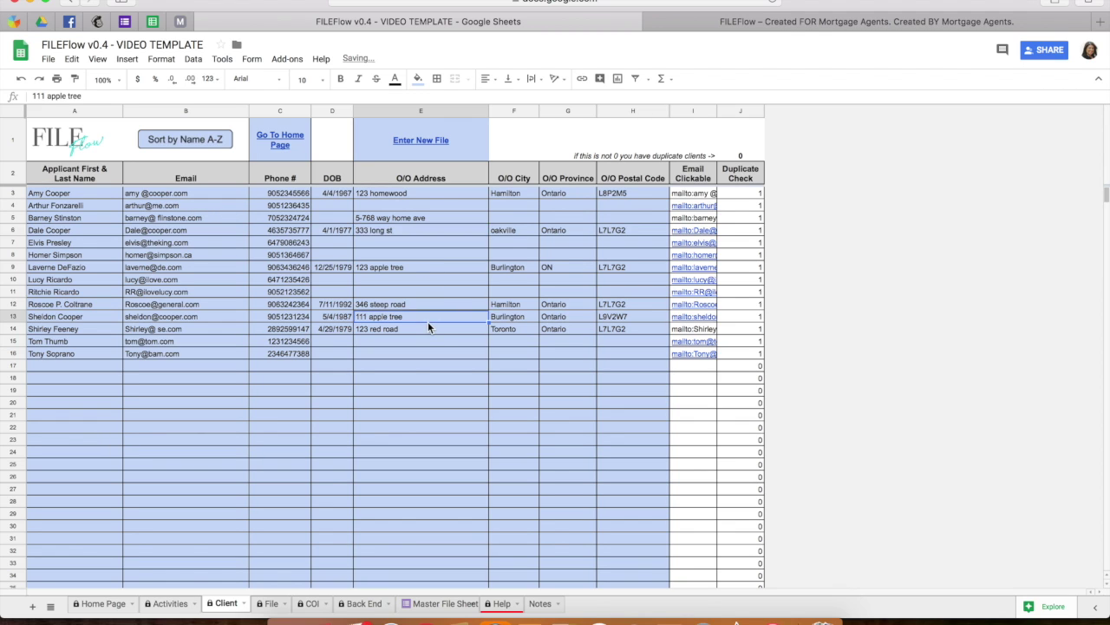
{"action": "left_click", "coordinate": [271, 603]}
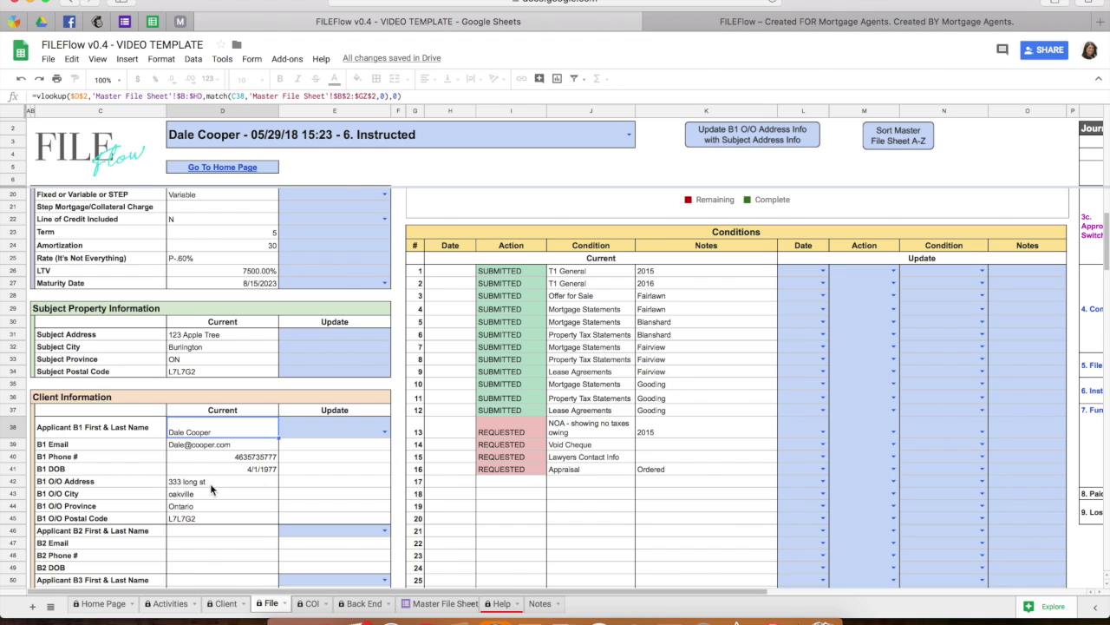
{"action": "scroll", "coordinate": [262, 503], "scroll_direction": "down", "scroll_amount": 2}
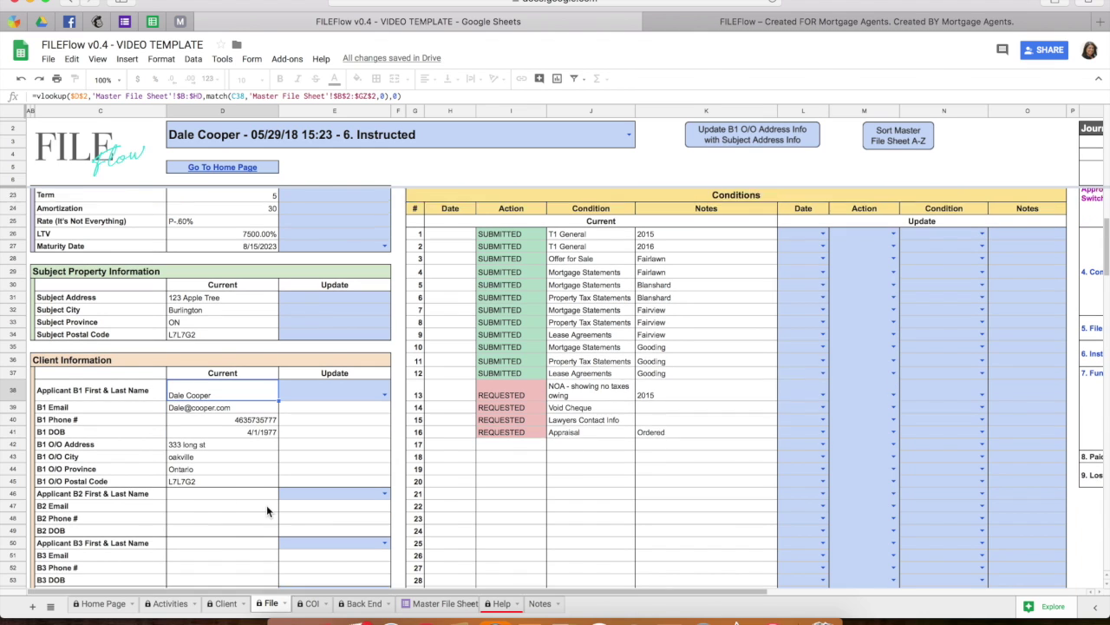
{"action": "left_click", "coordinate": [385, 473]}
{"action": "left_click", "coordinate": [385, 478]}
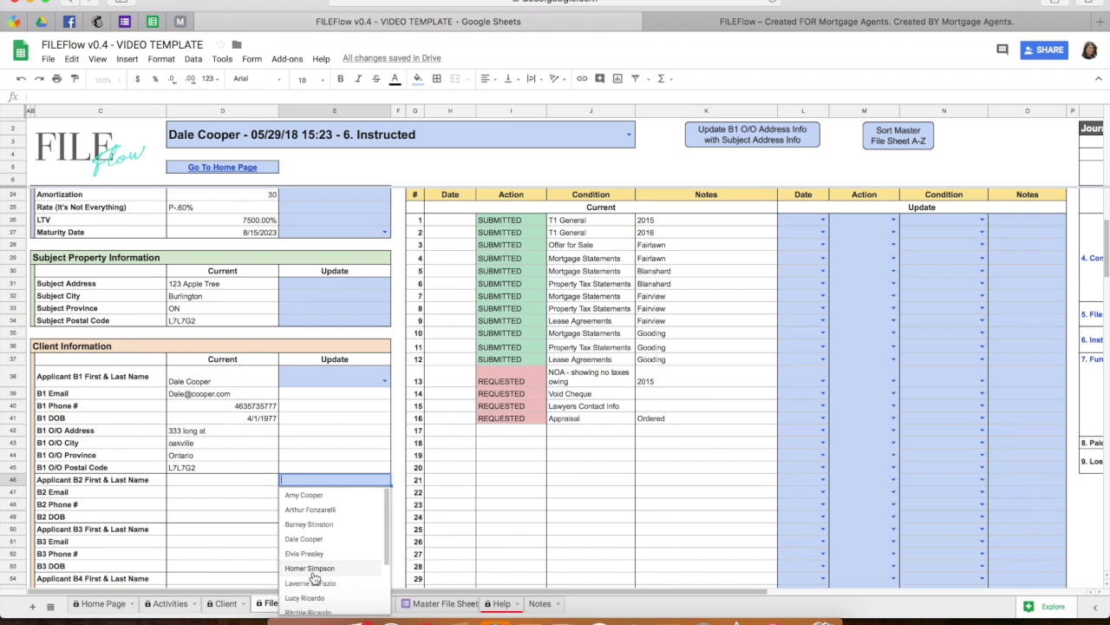
{"action": "scroll", "coordinate": [291, 575], "scroll_direction": "down", "scroll_amount": 3}
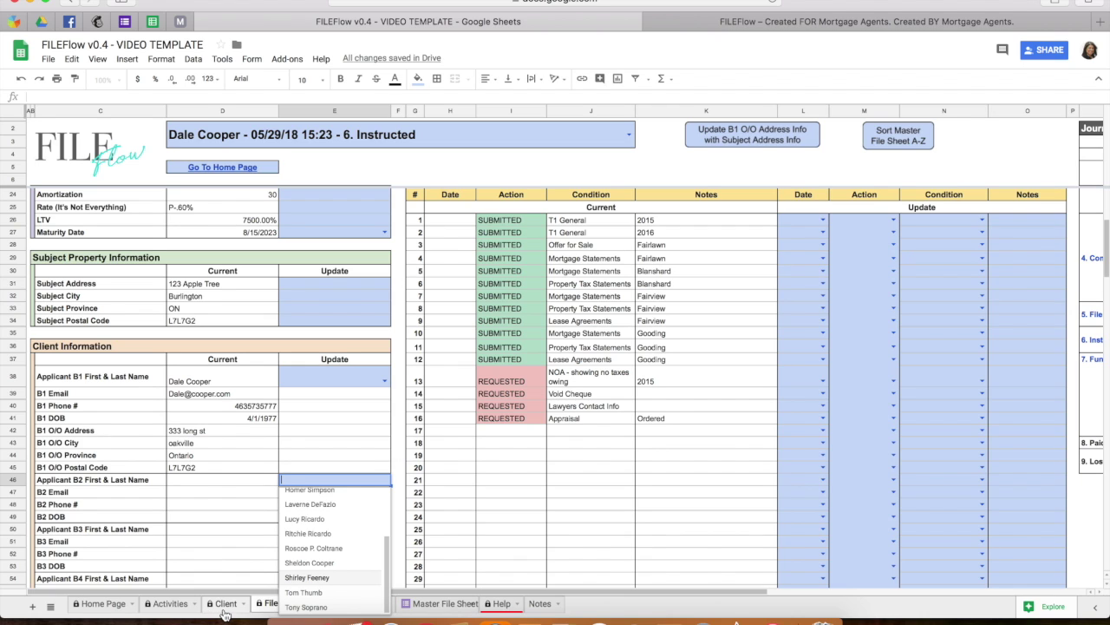
{"action": "scroll", "coordinate": [329, 538], "scroll_direction": "up", "scroll_amount": 2}
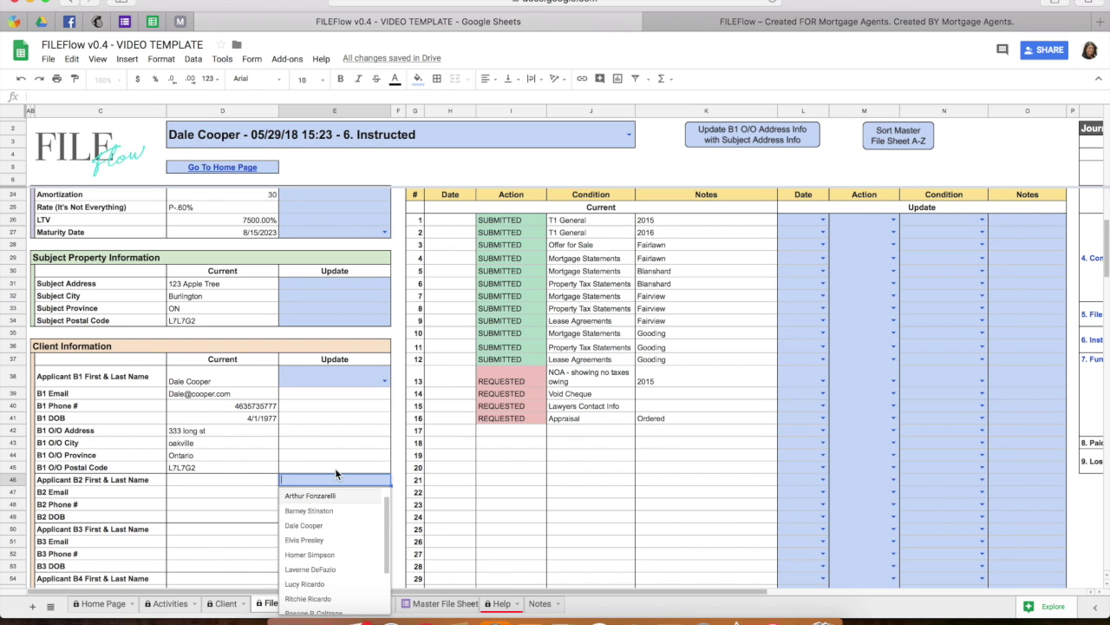
{"action": "left_click", "coordinate": [334, 468]}
{"action": "scroll", "coordinate": [335, 468], "scroll_direction": "down", "scroll_amount": 2}
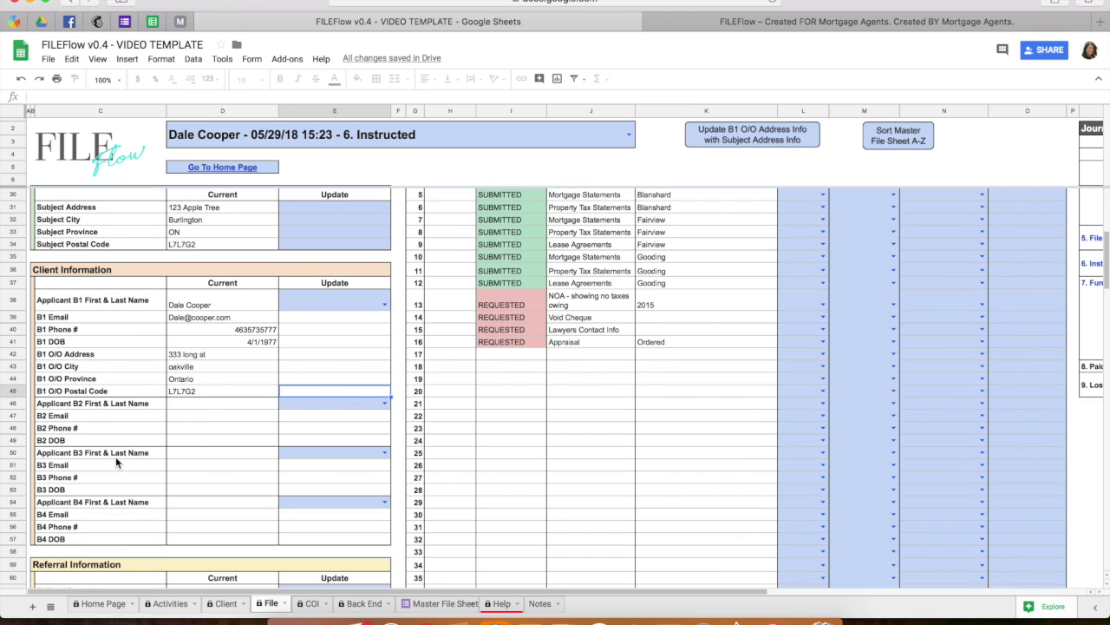
Choose Real A in the Referral Name Update dropdown and review the Journey Summary chart.
{"action": "scroll", "coordinate": [150, 536], "scroll_direction": "down", "scroll_amount": 3}
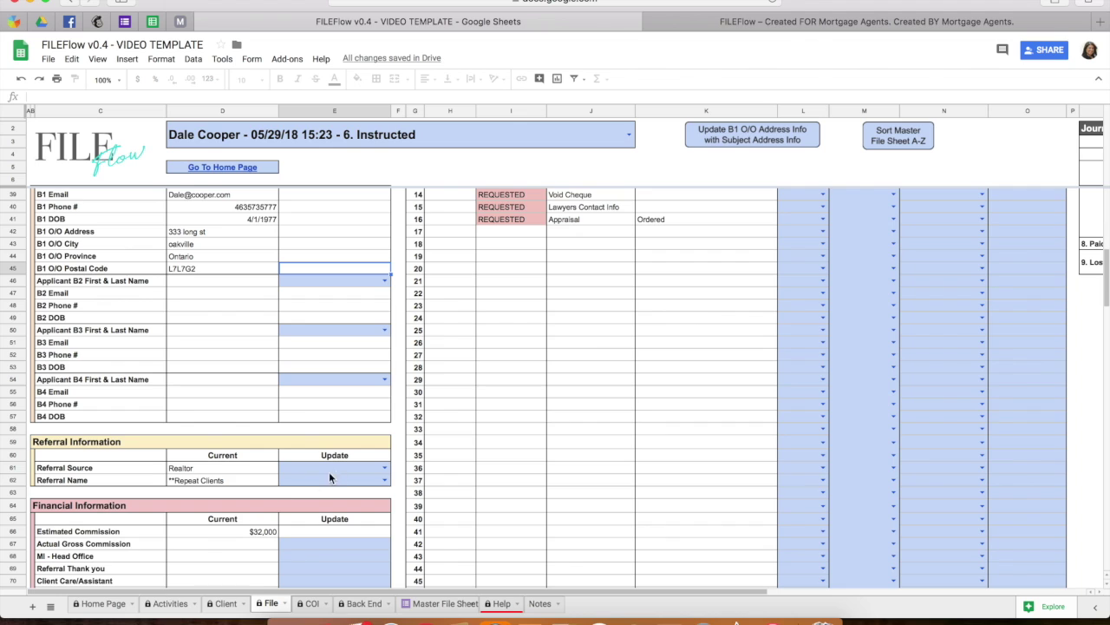
{"action": "left_click", "coordinate": [384, 479]}
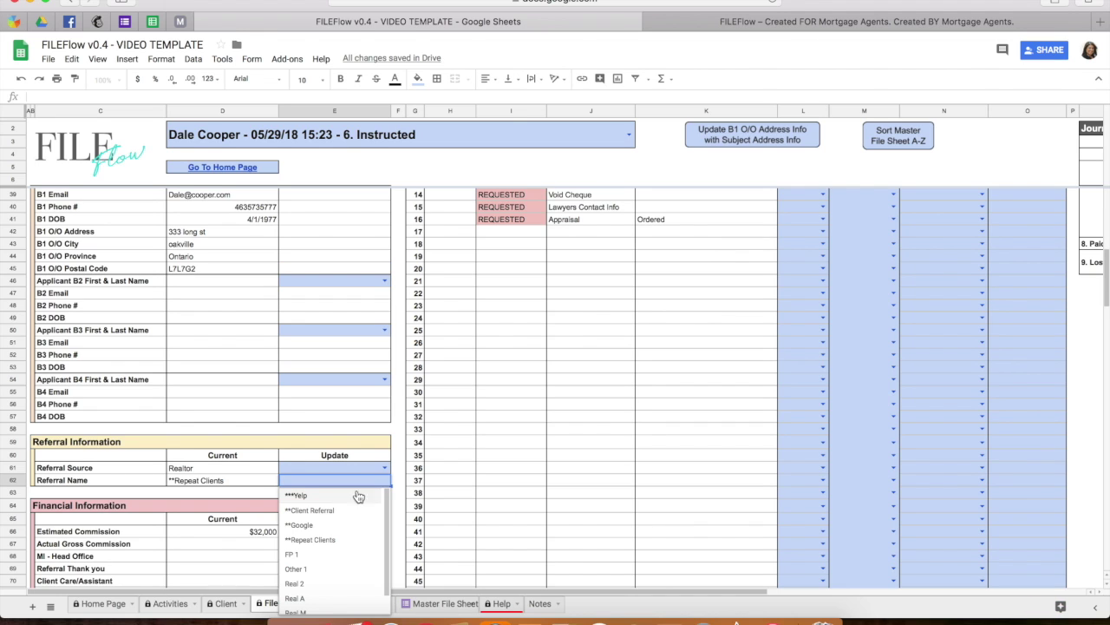
{"action": "scroll", "coordinate": [302, 570], "scroll_direction": "down", "scroll_amount": 2}
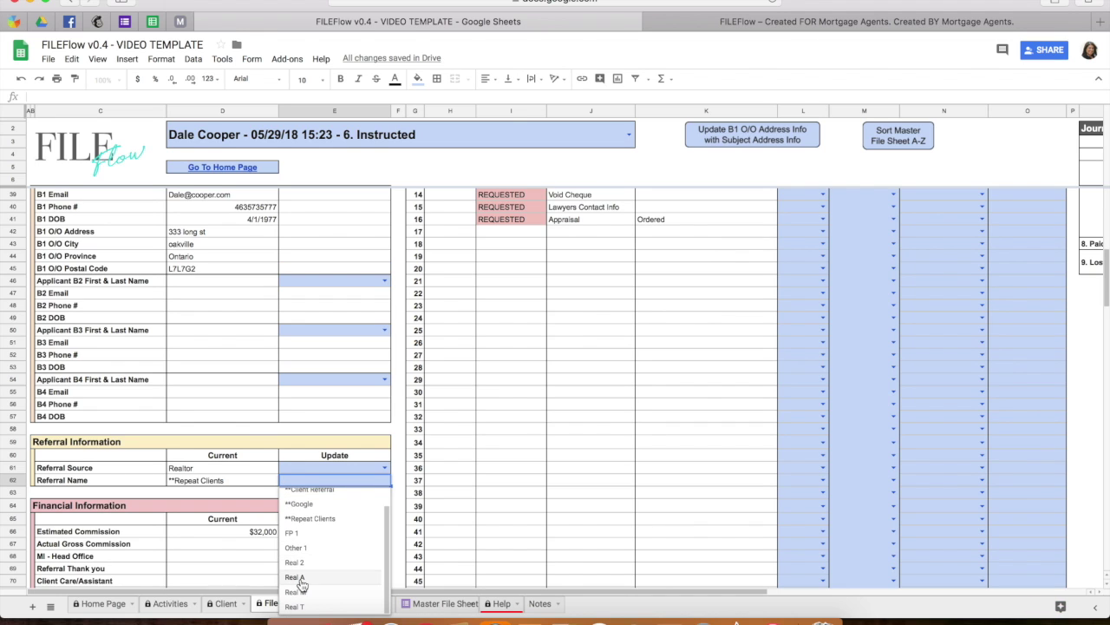
{"action": "left_click", "coordinate": [302, 583]}
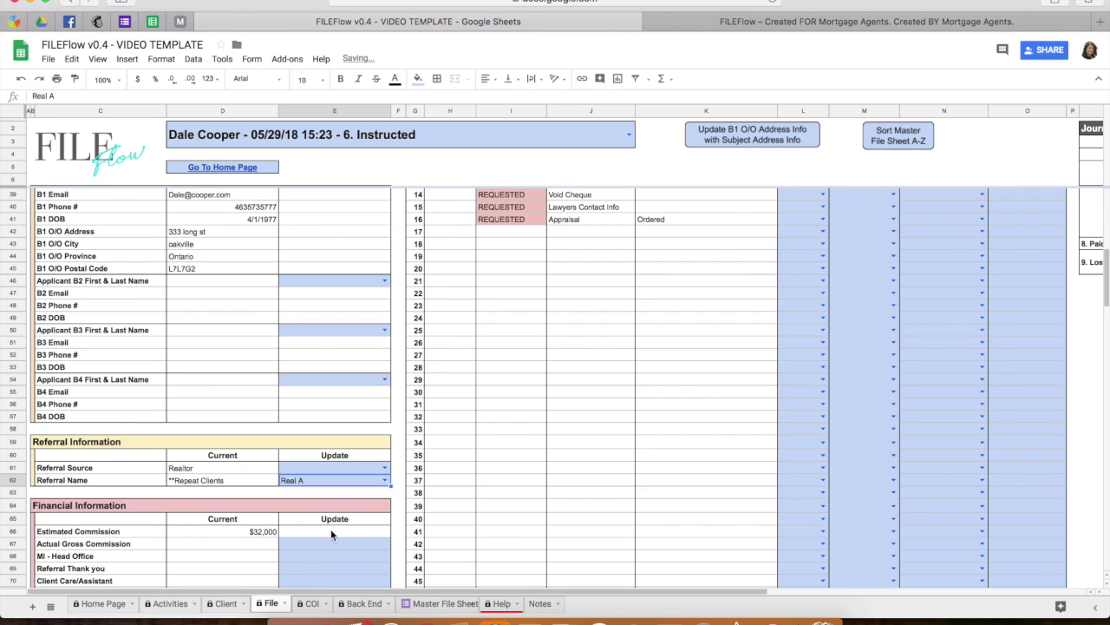
{"action": "scroll", "coordinate": [345, 520], "scroll_direction": "down", "scroll_amount": 4}
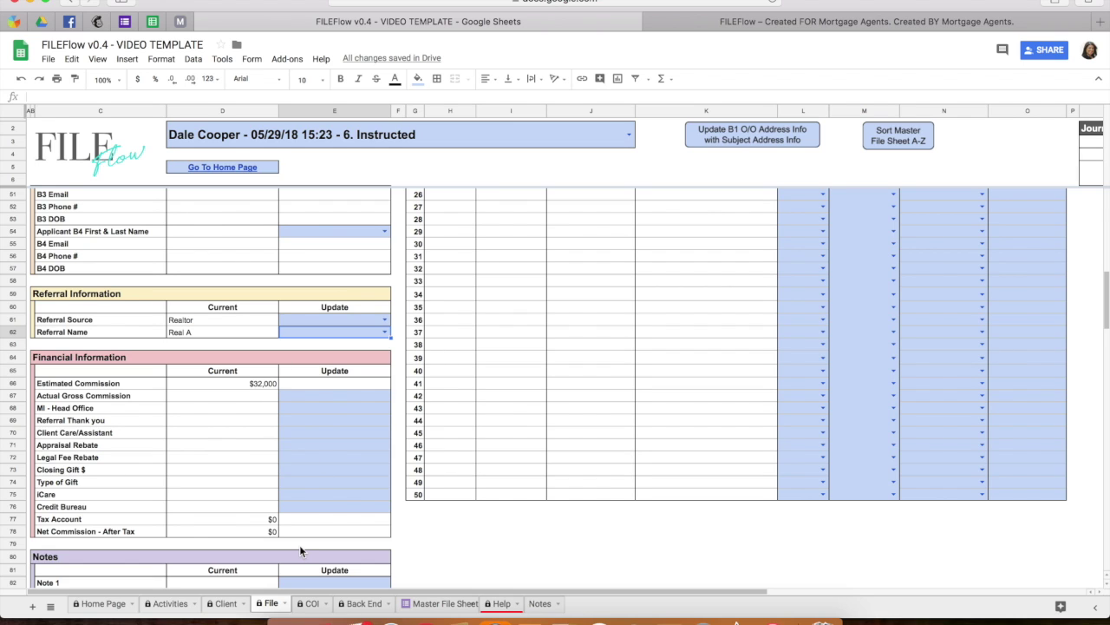
{"action": "scroll", "coordinate": [299, 545], "scroll_direction": "down", "scroll_amount": 3}
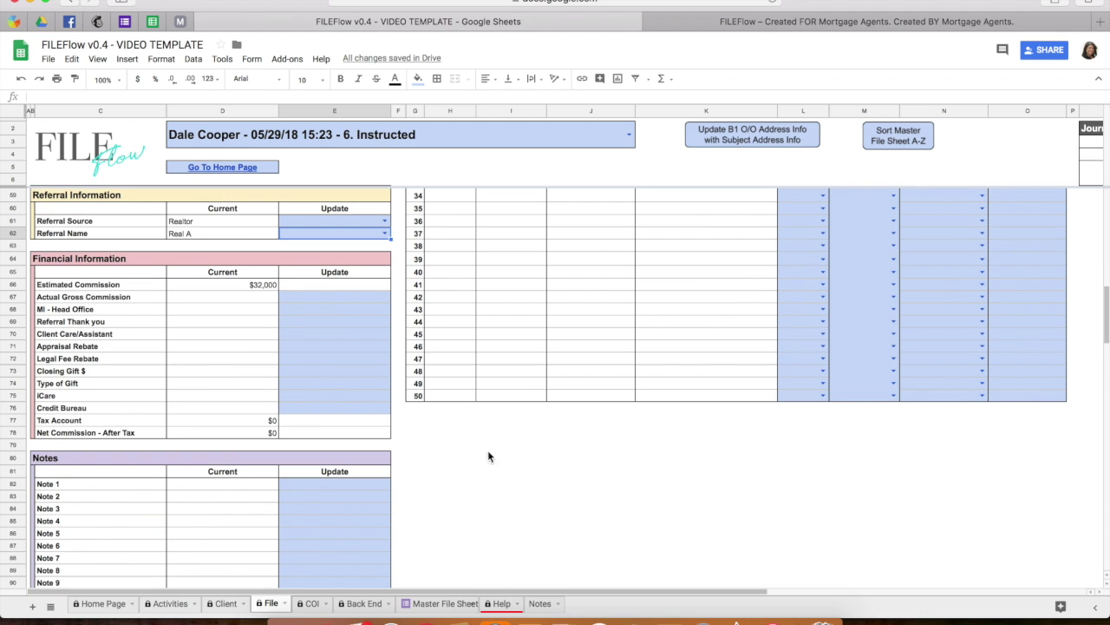
{"action": "scroll", "coordinate": [547, 430], "scroll_direction": "up", "scroll_amount": 10}
{"action": "scroll", "coordinate": [547, 430], "scroll_direction": "up", "scroll_amount": 7}
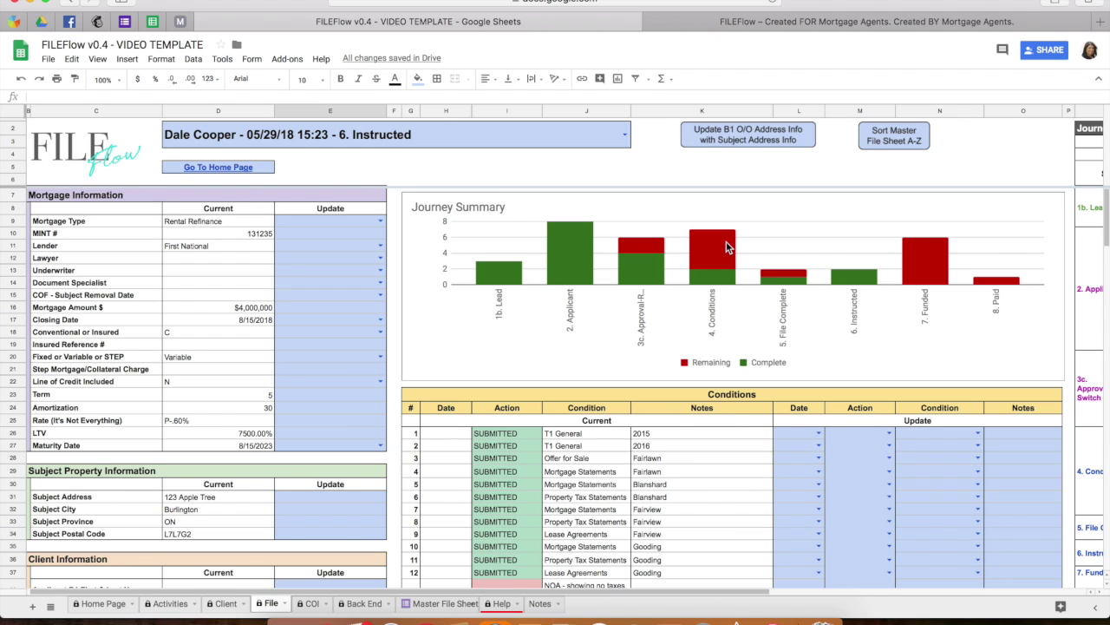
{"action": "right_click", "coordinate": [882, 289]}
{"action": "scroll", "coordinate": [698, 361], "scroll_direction": "right", "scroll_amount": 10}
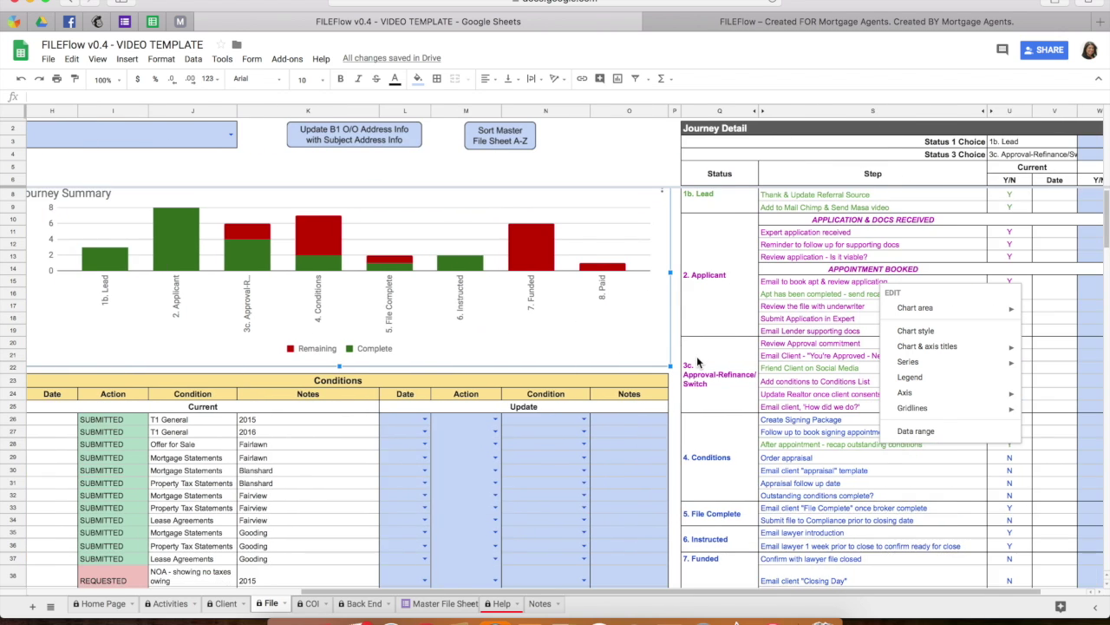
{"action": "scroll", "coordinate": [698, 362], "scroll_direction": "up", "scroll_amount": 1}
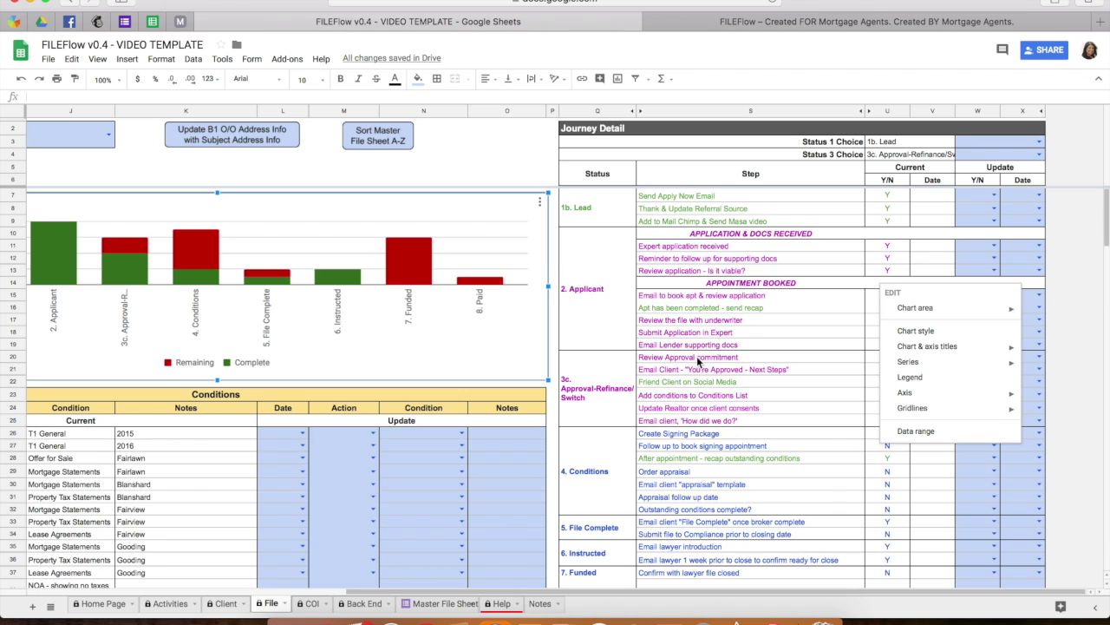
{"action": "scroll", "coordinate": [343, 464], "scroll_direction": "left", "scroll_amount": 10}
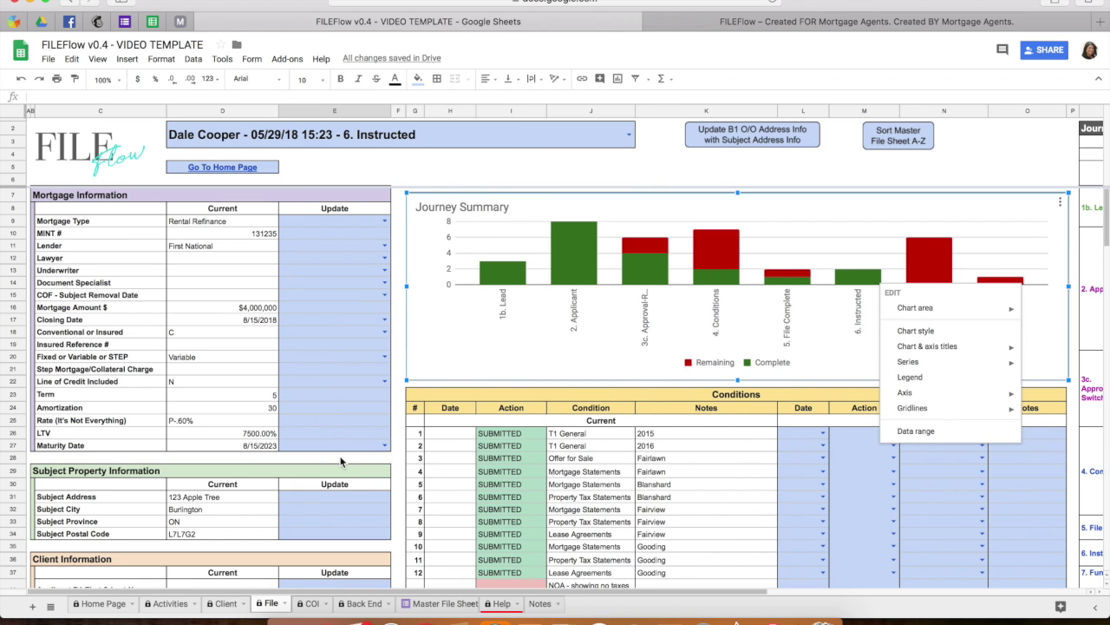
{"action": "scroll", "coordinate": [445, 467], "scroll_direction": "right", "scroll_amount": 5}
{"action": "left_click", "coordinate": [445, 461]}
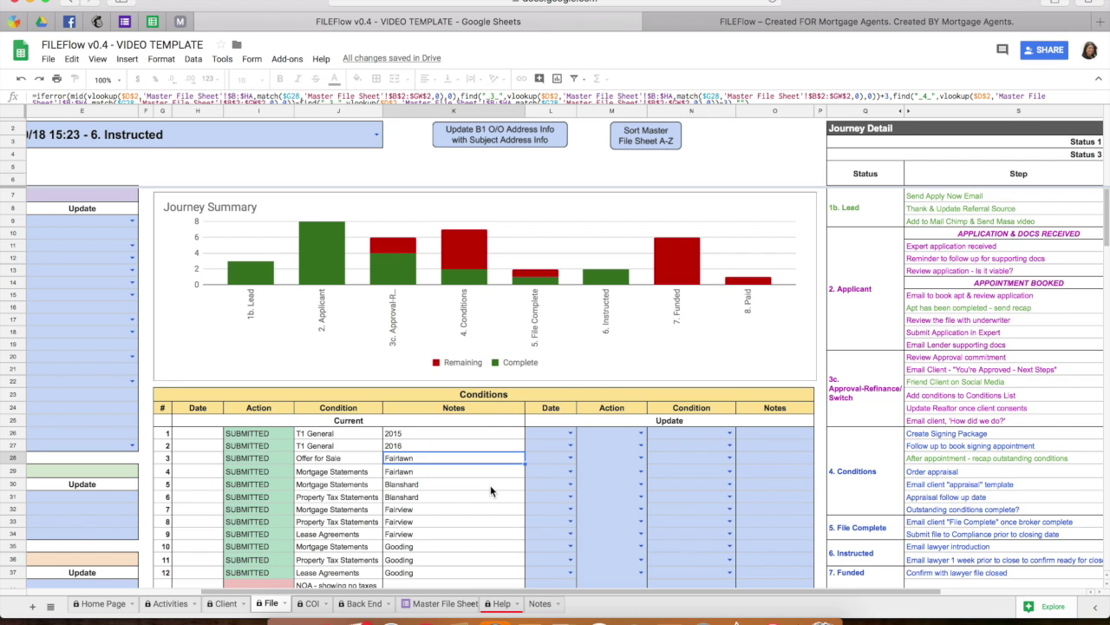
{"action": "scroll", "coordinate": [490, 485], "scroll_direction": "right", "scroll_amount": 5}
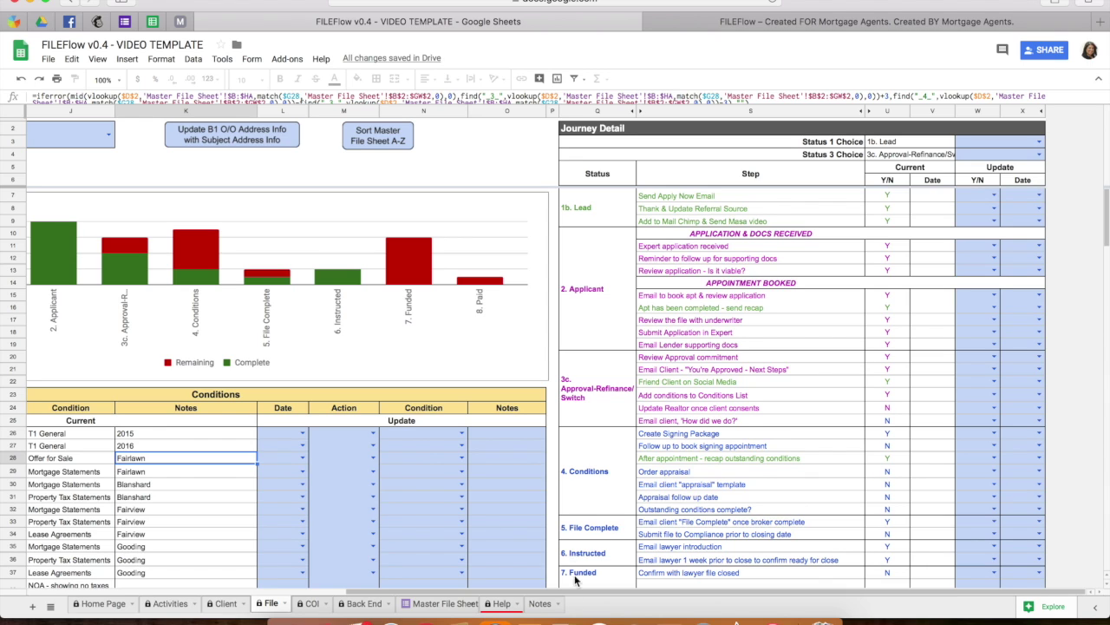
Set Status 3 Choice to 3a. Approval-Pre, replacing a brief 3b. Approval-Purchase selection.
{"action": "left_click", "coordinate": [1035, 143]}
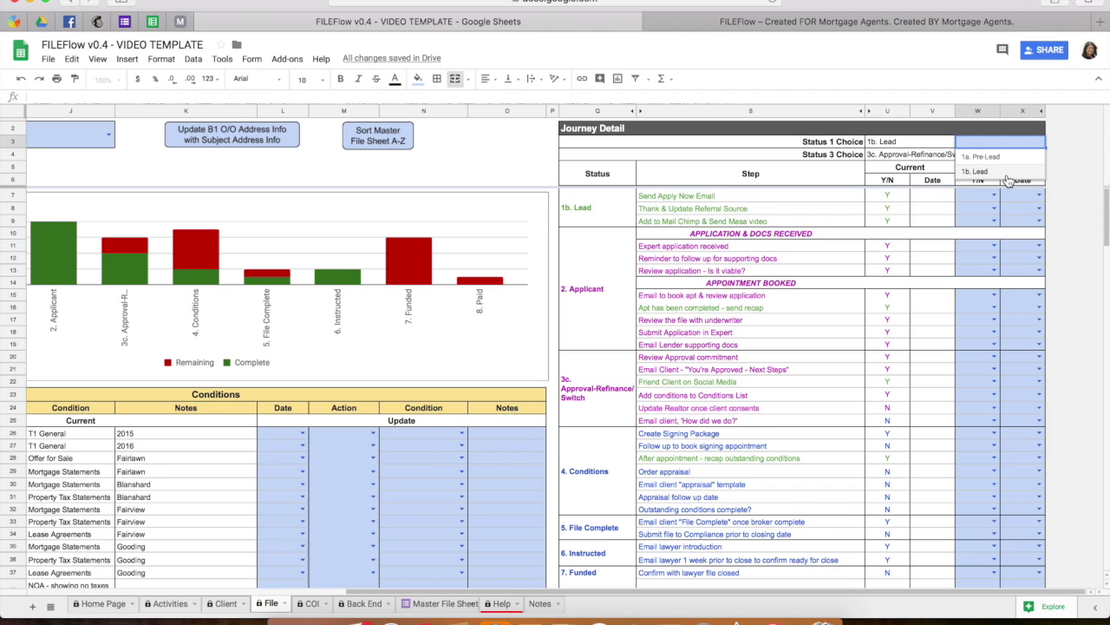
{"action": "left_click", "coordinate": [961, 198]}
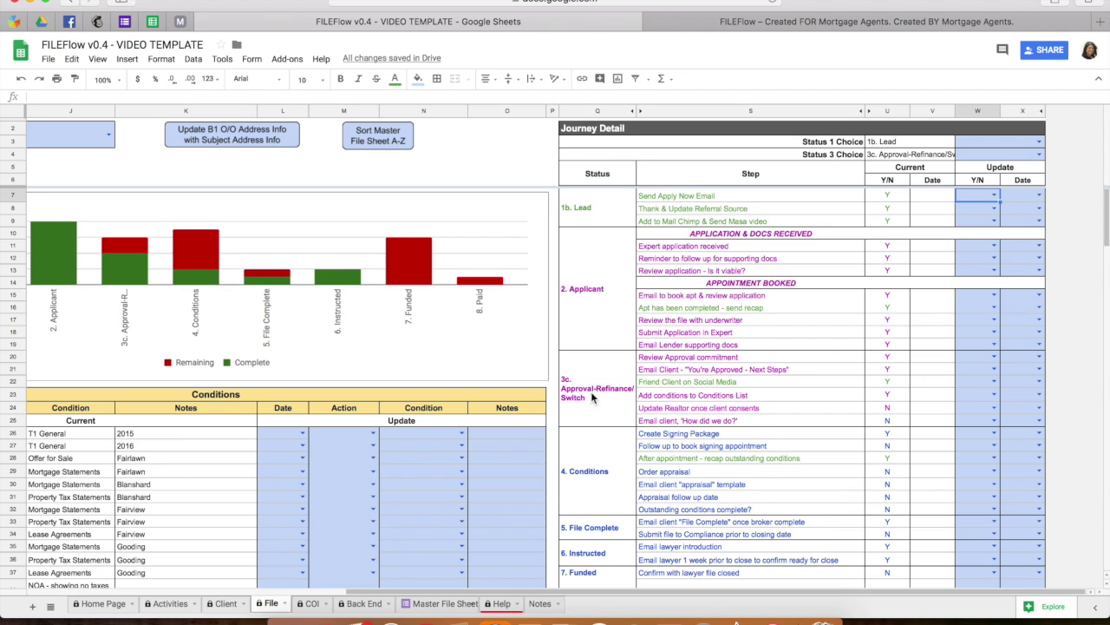
{"action": "left_click", "coordinate": [1040, 154]}
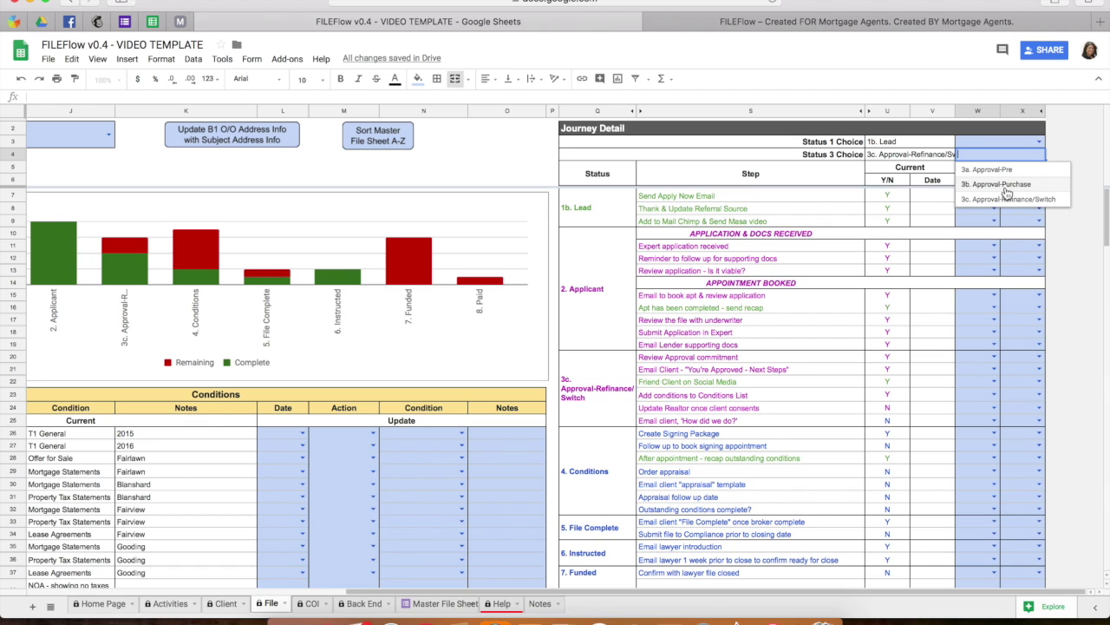
{"action": "left_click", "coordinate": [998, 184]}
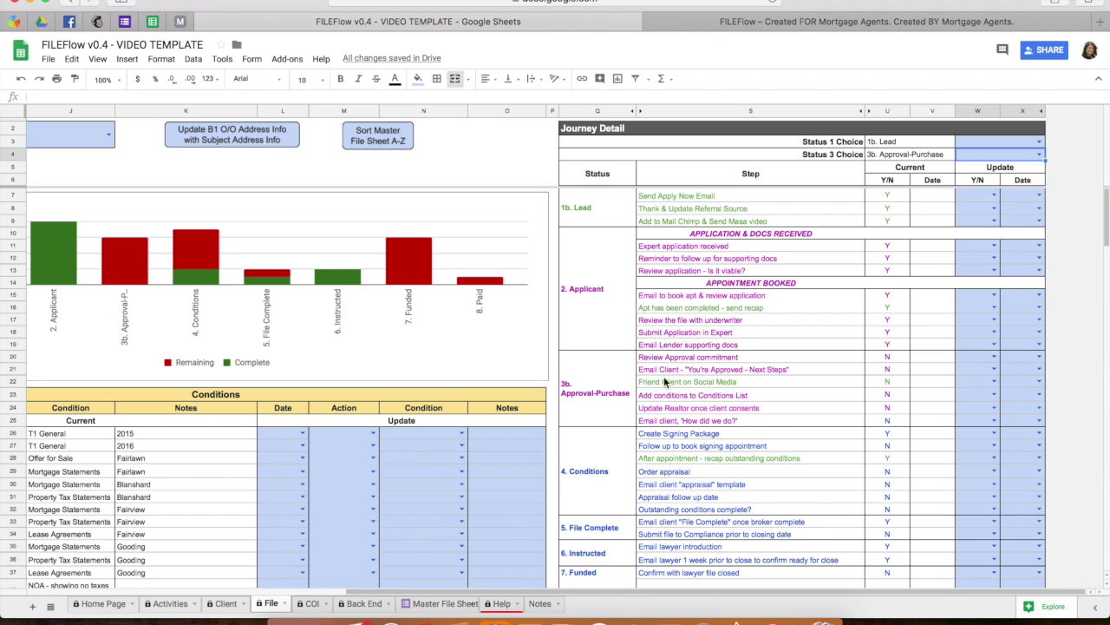
{"action": "left_click", "coordinate": [1039, 153]}
{"action": "left_click", "coordinate": [1011, 170]}
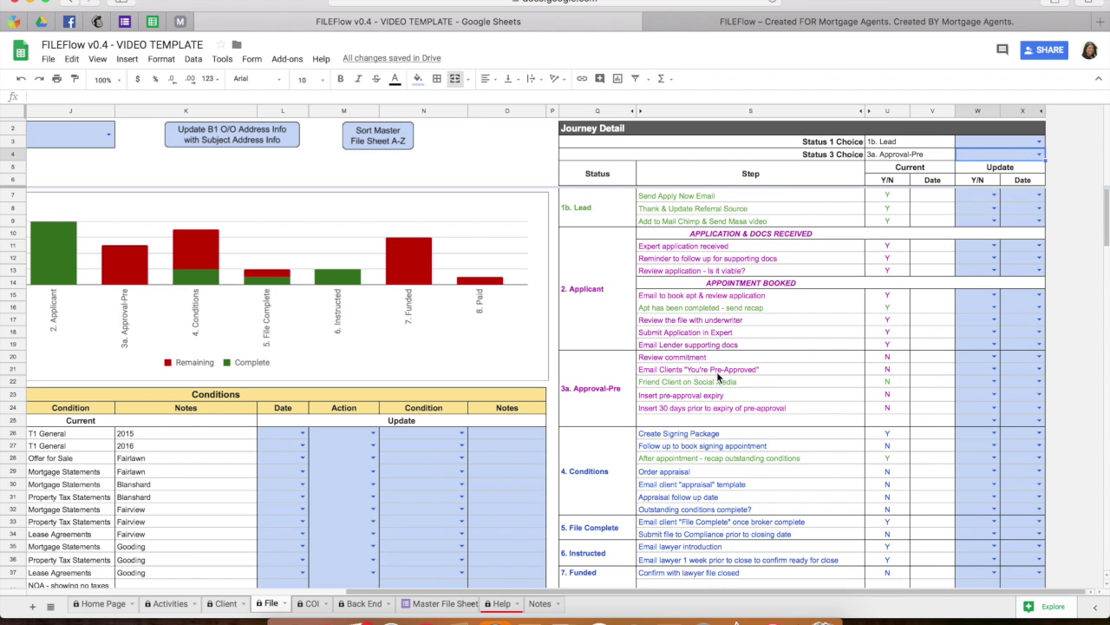
Open the COI sheet listing referral contacts like Real 2, Real A, Real M and Real T.
{"action": "scroll", "coordinate": [718, 377], "scroll_direction": "down", "scroll_amount": 2}
{"action": "scroll", "coordinate": [717, 375], "scroll_direction": "up", "scroll_amount": 2}
{"action": "scroll", "coordinate": [598, 427], "scroll_direction": "down", "scroll_amount": 2}
{"action": "scroll", "coordinate": [598, 428], "scroll_direction": "down", "scroll_amount": 1}
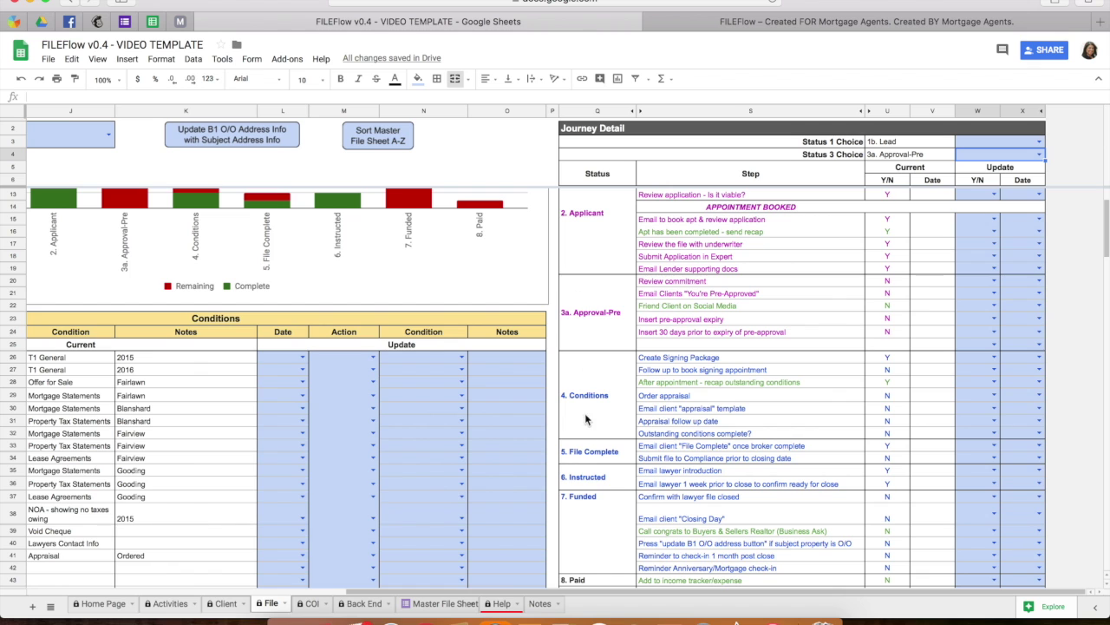
{"action": "scroll", "coordinate": [591, 474], "scroll_direction": "down", "scroll_amount": 4}
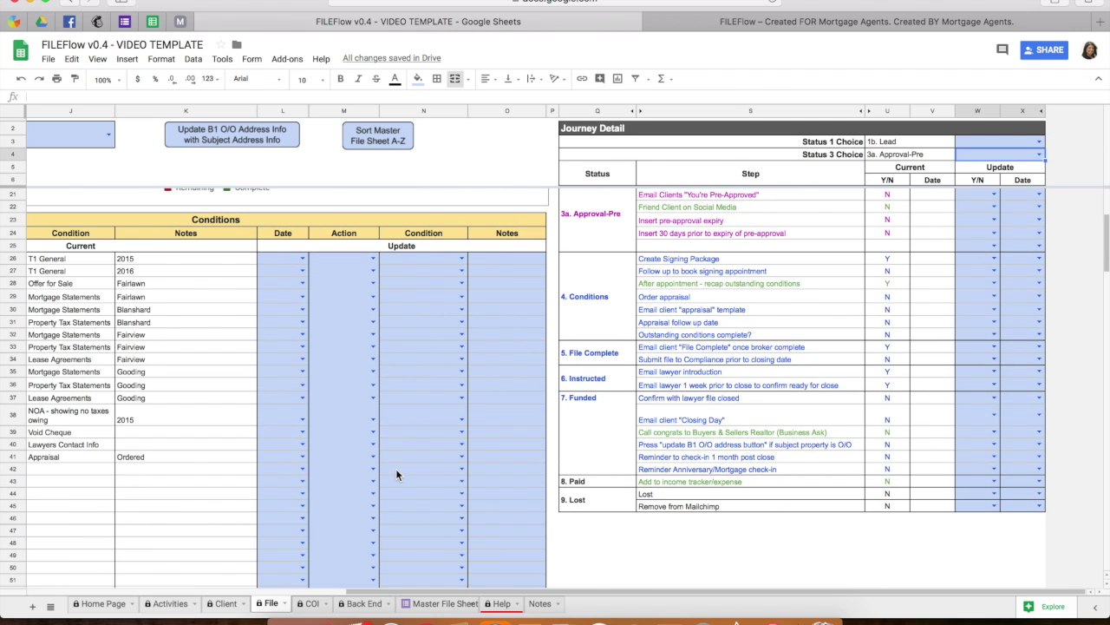
{"action": "scroll", "coordinate": [395, 468], "scroll_direction": "left", "scroll_amount": 5}
{"action": "scroll", "coordinate": [395, 468], "scroll_direction": "up", "scroll_amount": 7}
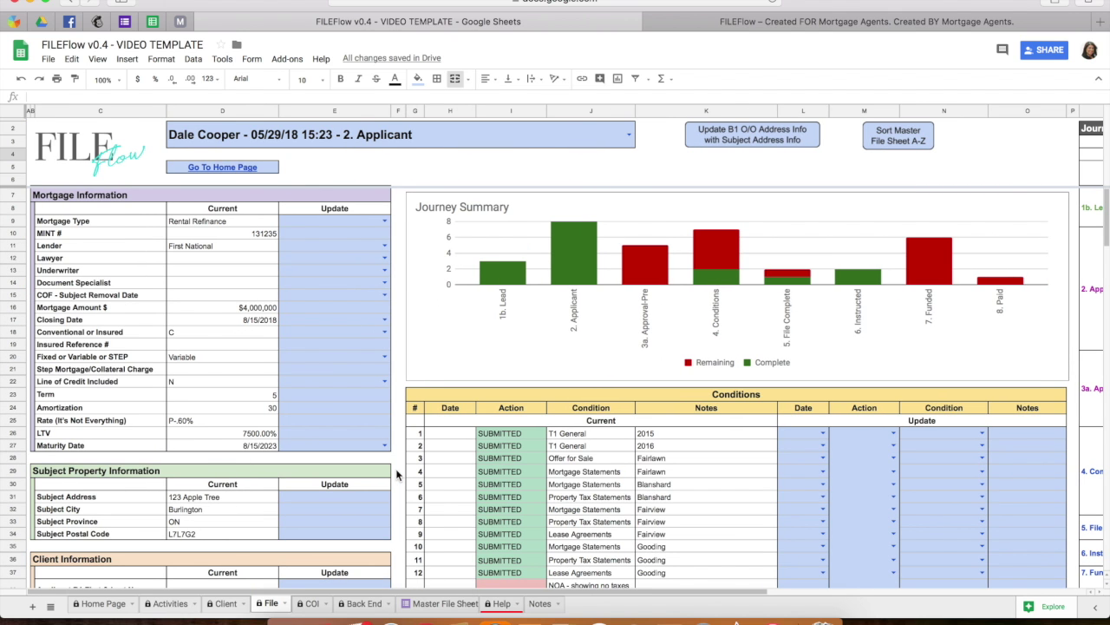
{"action": "left_click", "coordinate": [309, 604]}
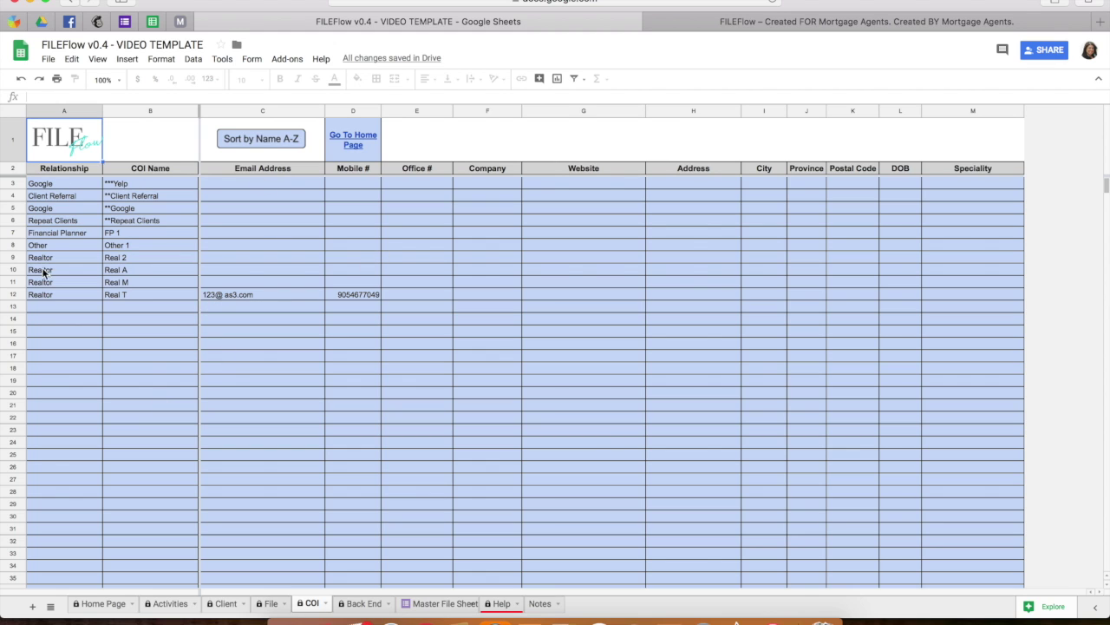
Select the Realtor entry in row 12 of COI, then move to the Back End sheet.
{"action": "left_click", "coordinate": [43, 296]}
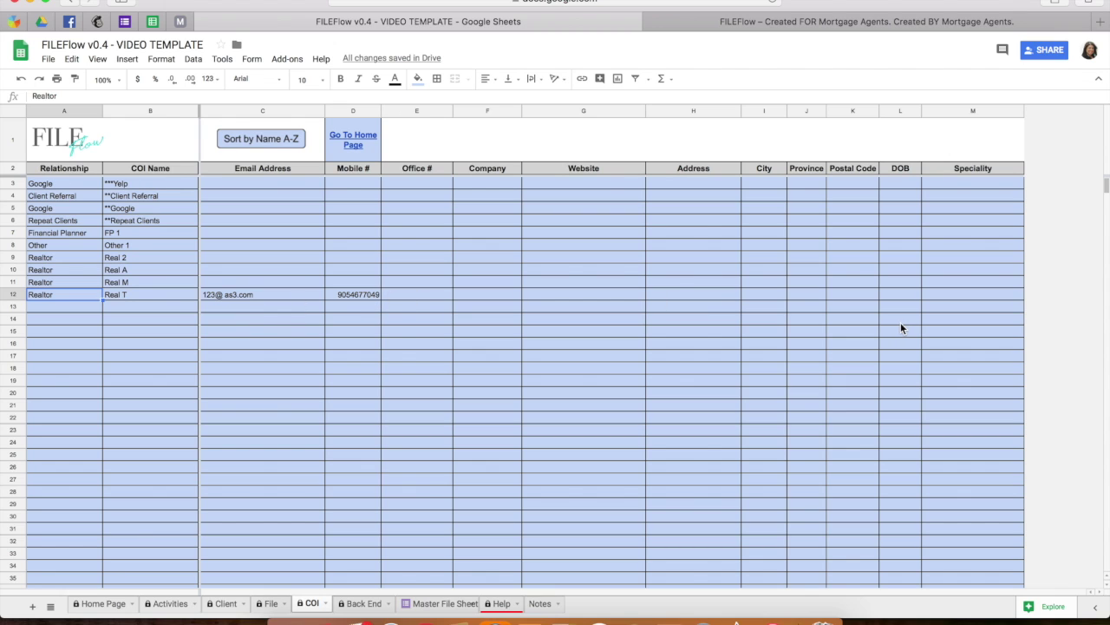
{"action": "left_click", "coordinate": [363, 604]}
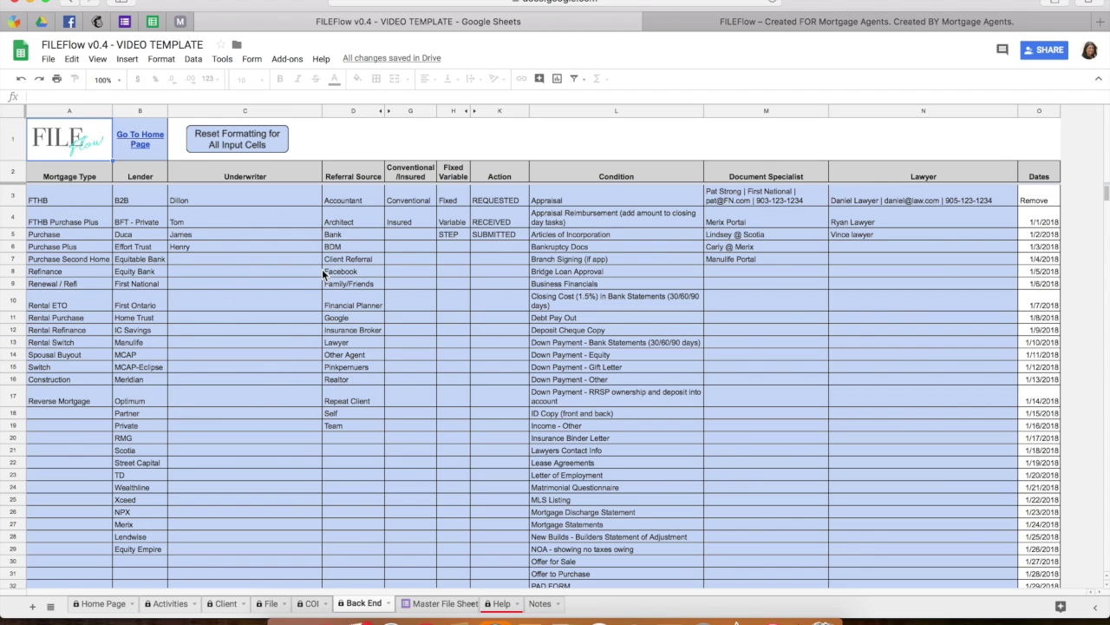
Add a new underwriter's e-mail address to the Back End Underwriter list.
{"action": "left_click", "coordinate": [190, 260]}
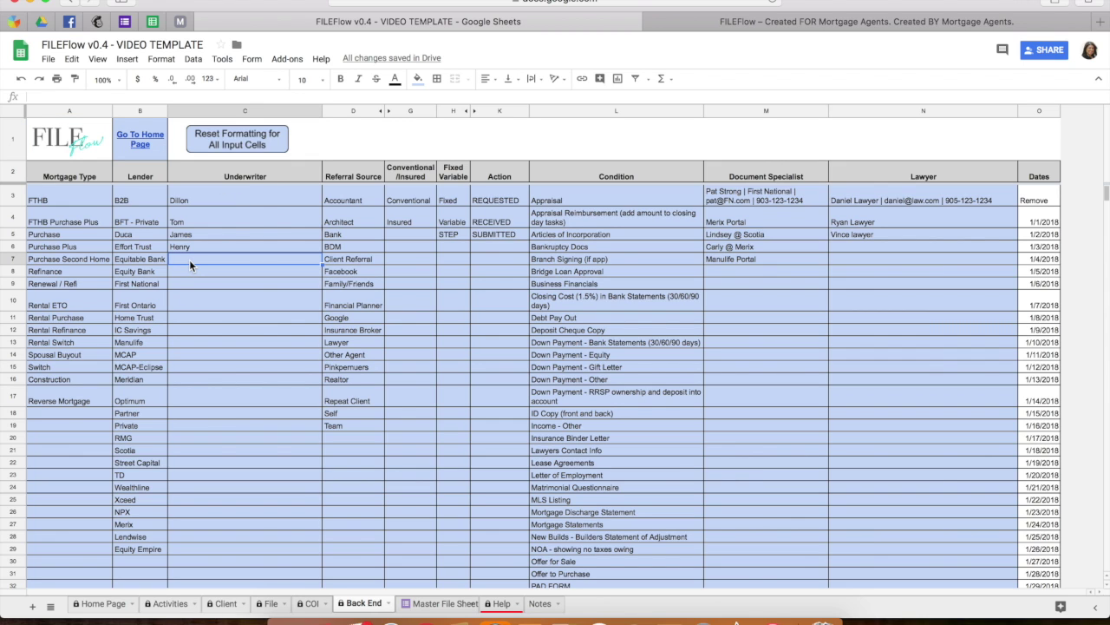
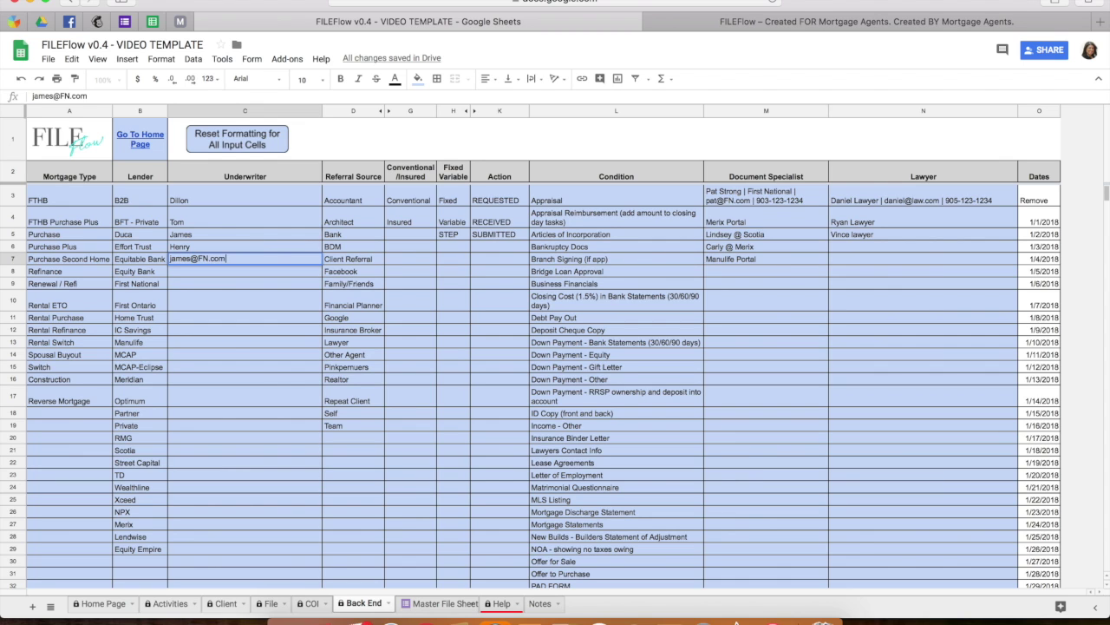
{"action": "key", "text": "Return"}
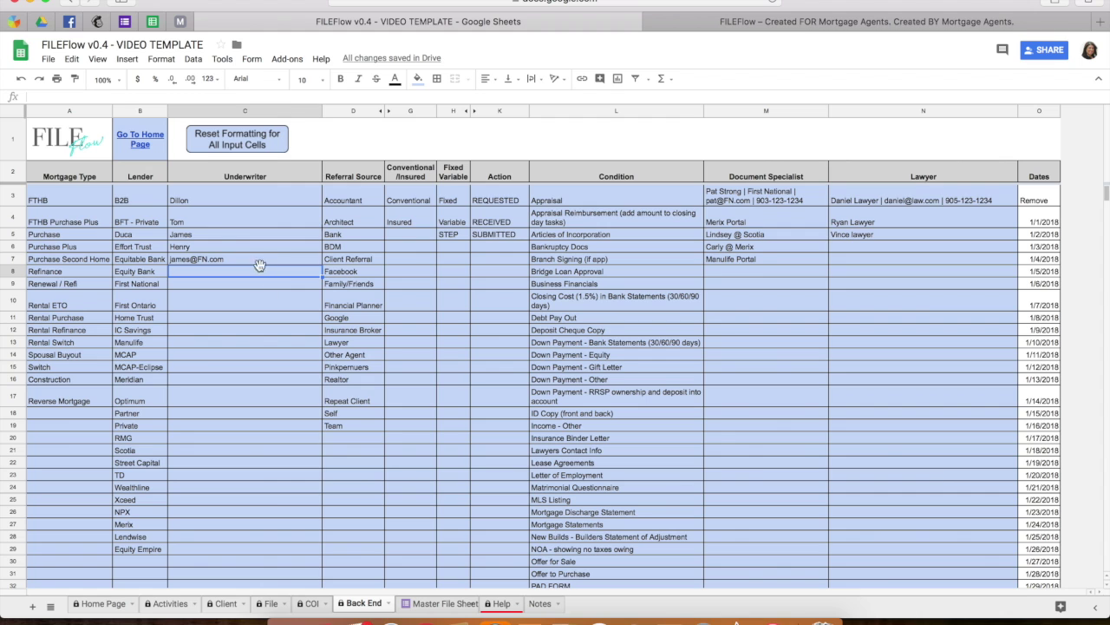
On the File sheet, set Underwriter to the new entry and Document Specialist update to a First National contact.
{"action": "left_click", "coordinate": [270, 605]}
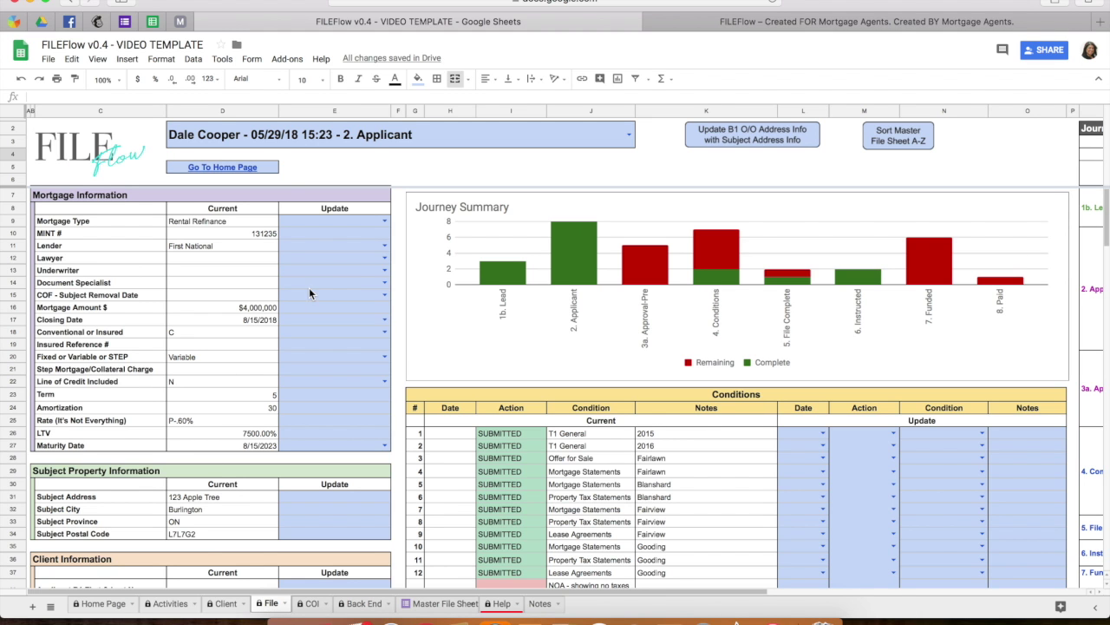
{"action": "left_click", "coordinate": [384, 270]}
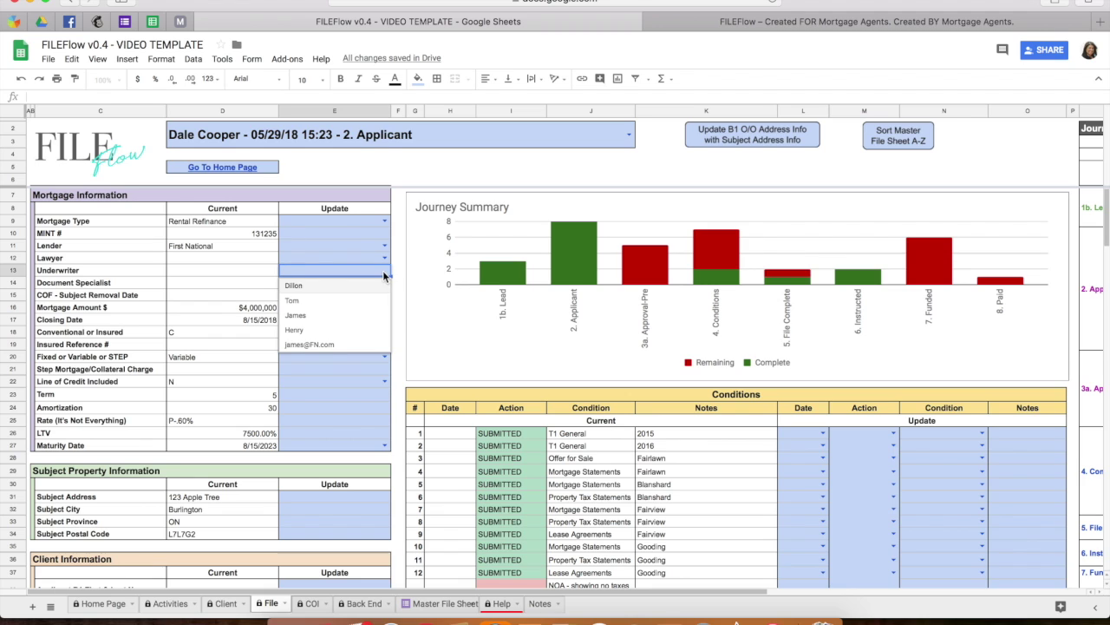
{"action": "left_click", "coordinate": [326, 345]}
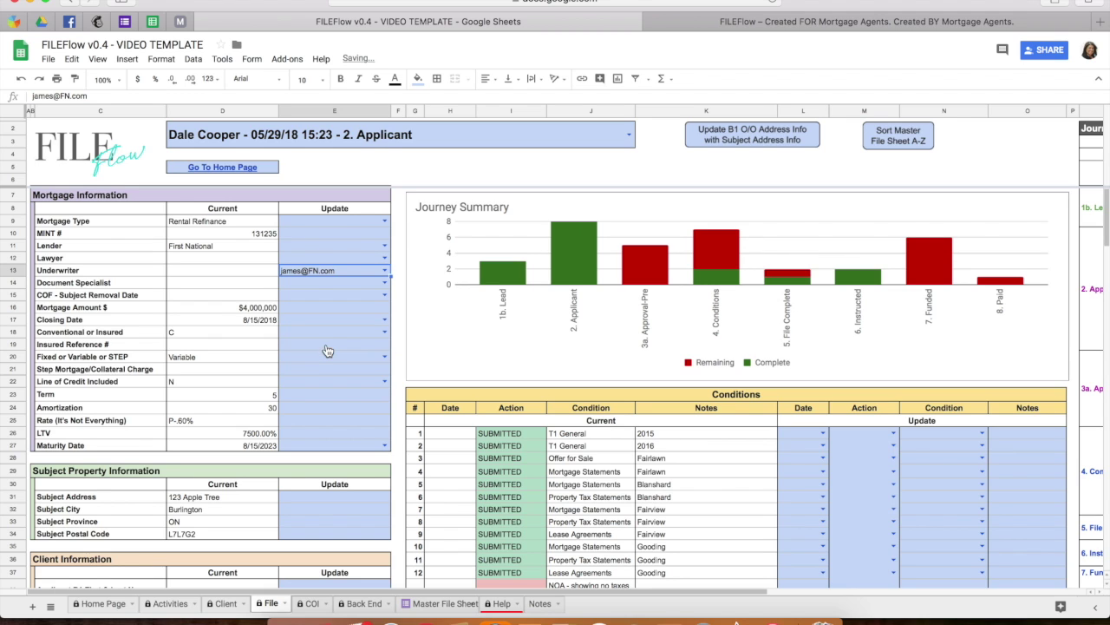
{"action": "left_click", "coordinate": [385, 284]}
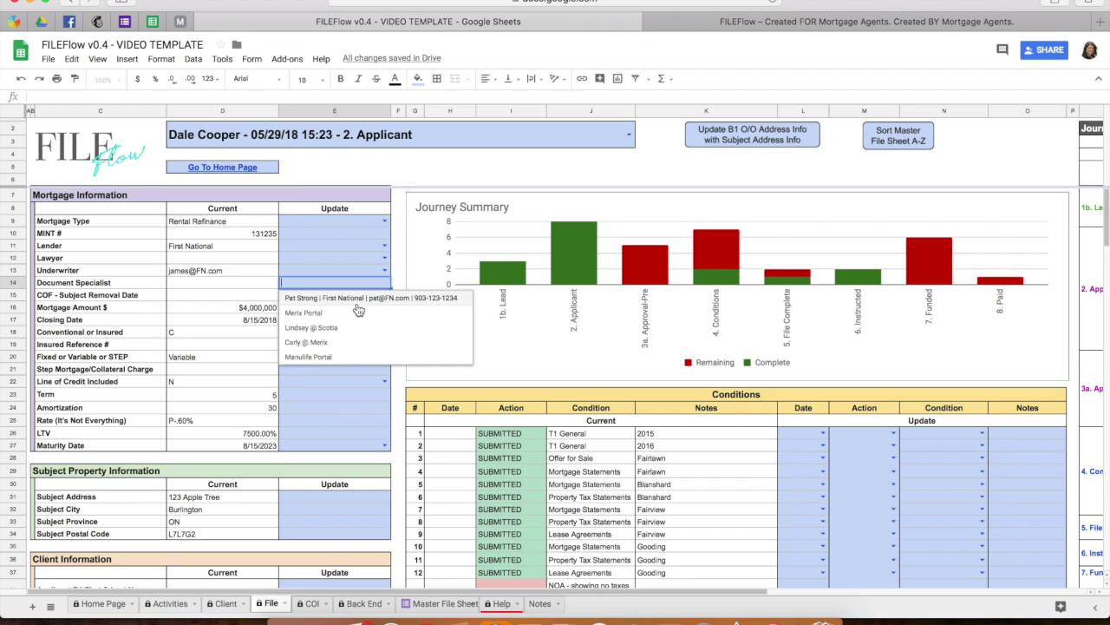
{"action": "left_click", "coordinate": [356, 303]}
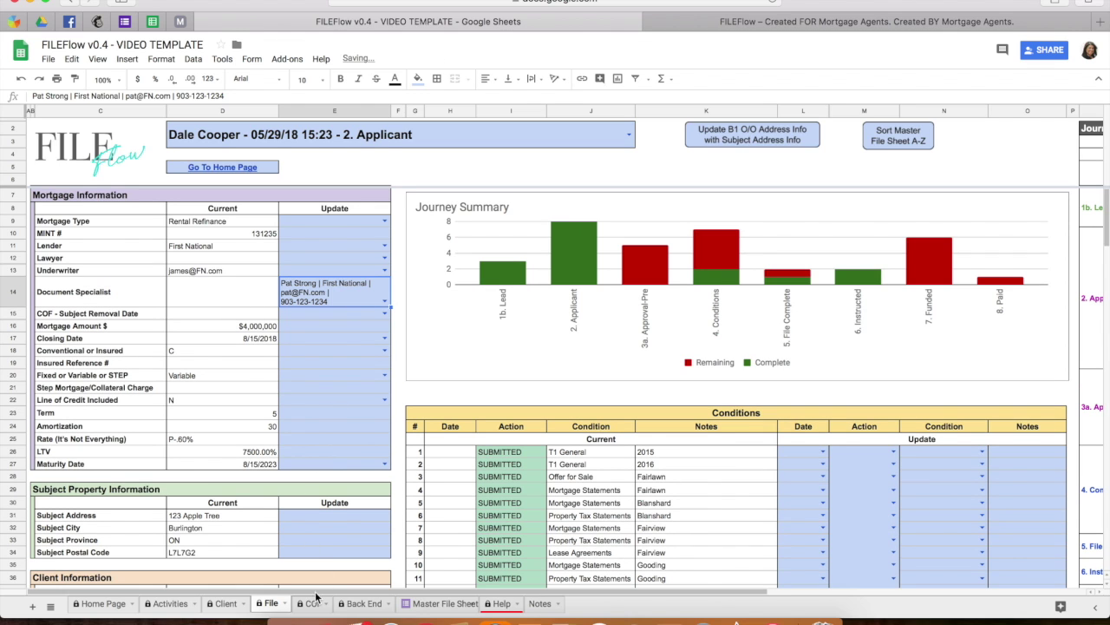
Add a new First National document specialist below Manulife Portal in the Back End list.
{"action": "left_click", "coordinate": [368, 603]}
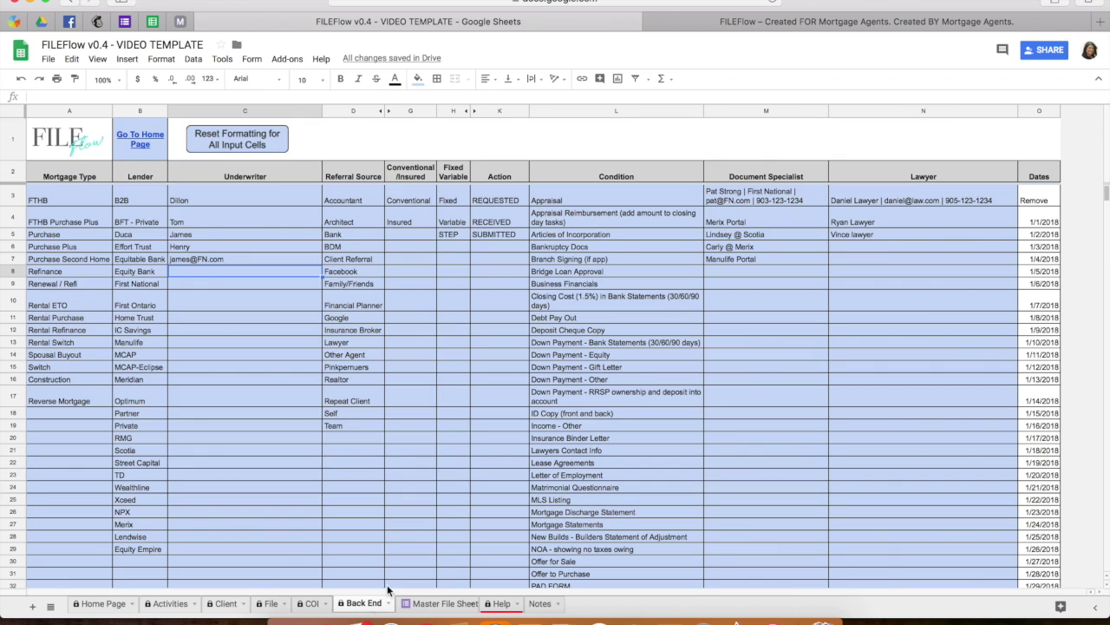
{"action": "left_click", "coordinate": [743, 283]}
{"action": "left_click", "coordinate": [736, 260]}
{"action": "left_click", "coordinate": [736, 272]}
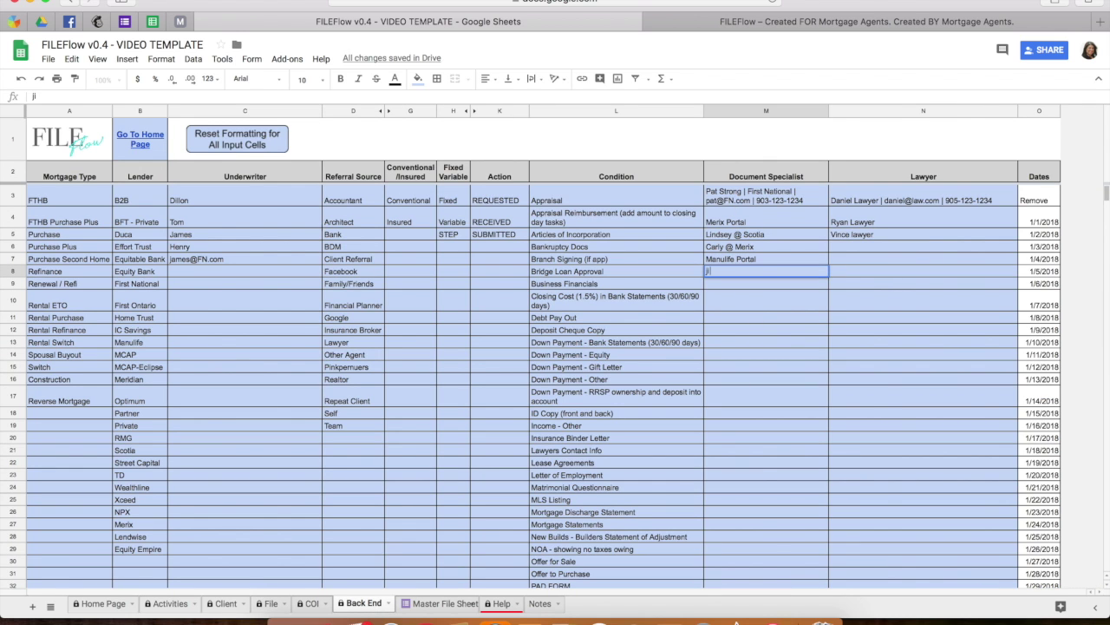
{"action": "key", "text": "Return"}
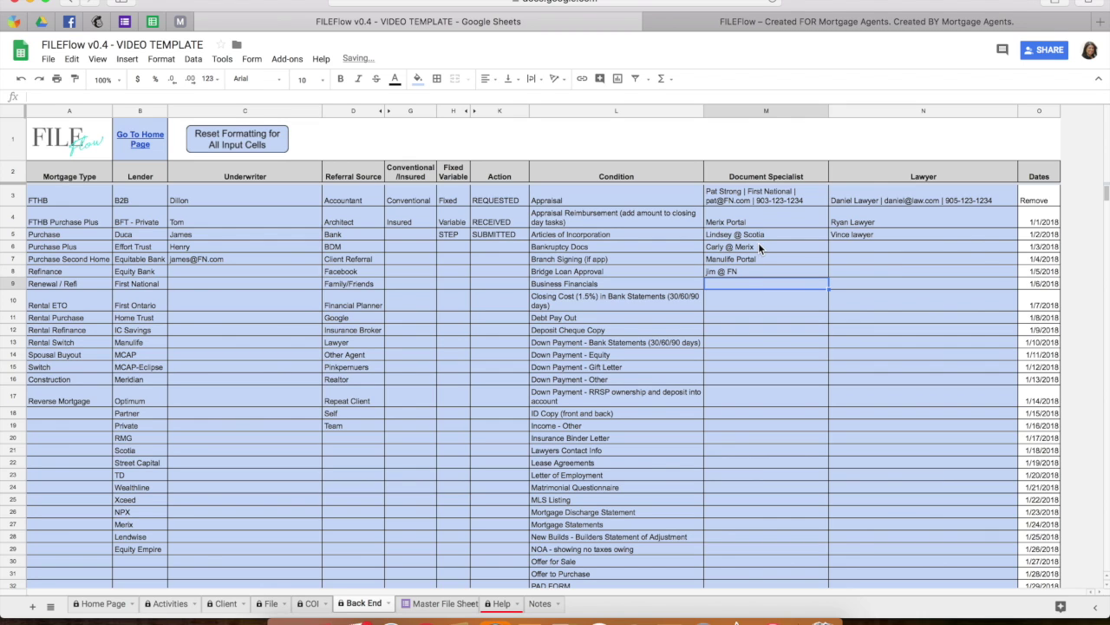
Set the File sheet's Document Specialist update to the new entry, then return to Back End.
{"action": "left_click", "coordinate": [270, 605]}
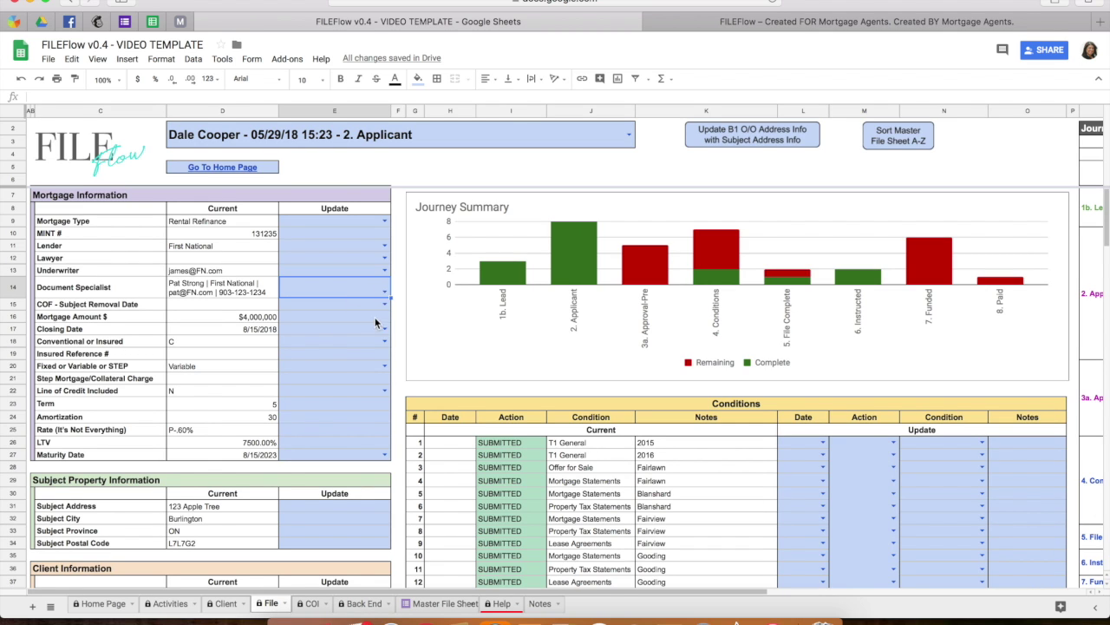
{"action": "left_click", "coordinate": [385, 292]}
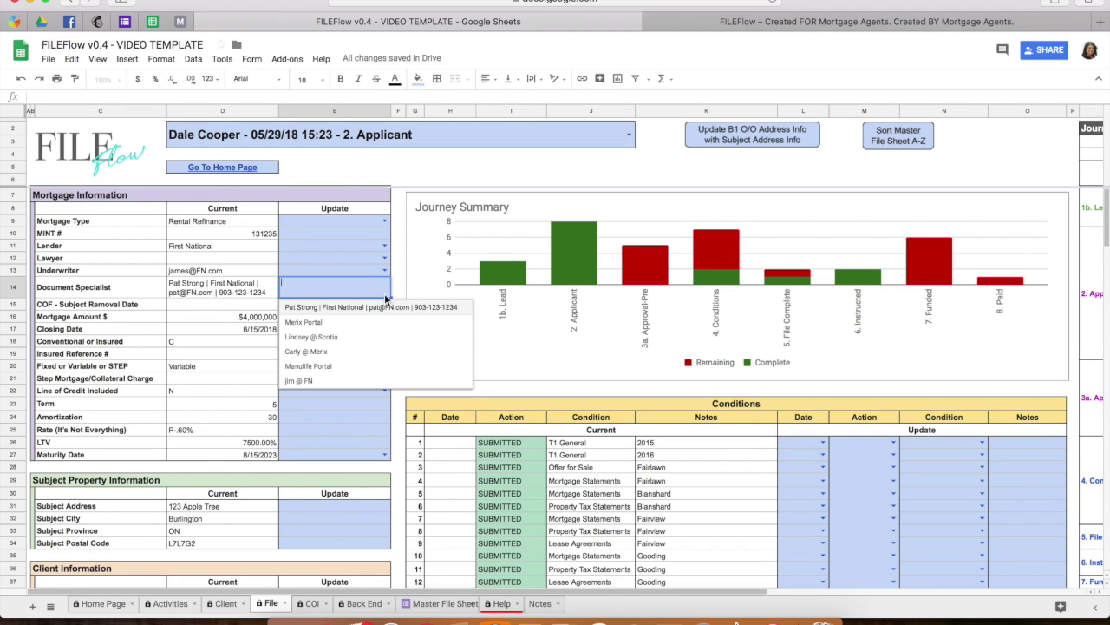
{"action": "left_click", "coordinate": [313, 387]}
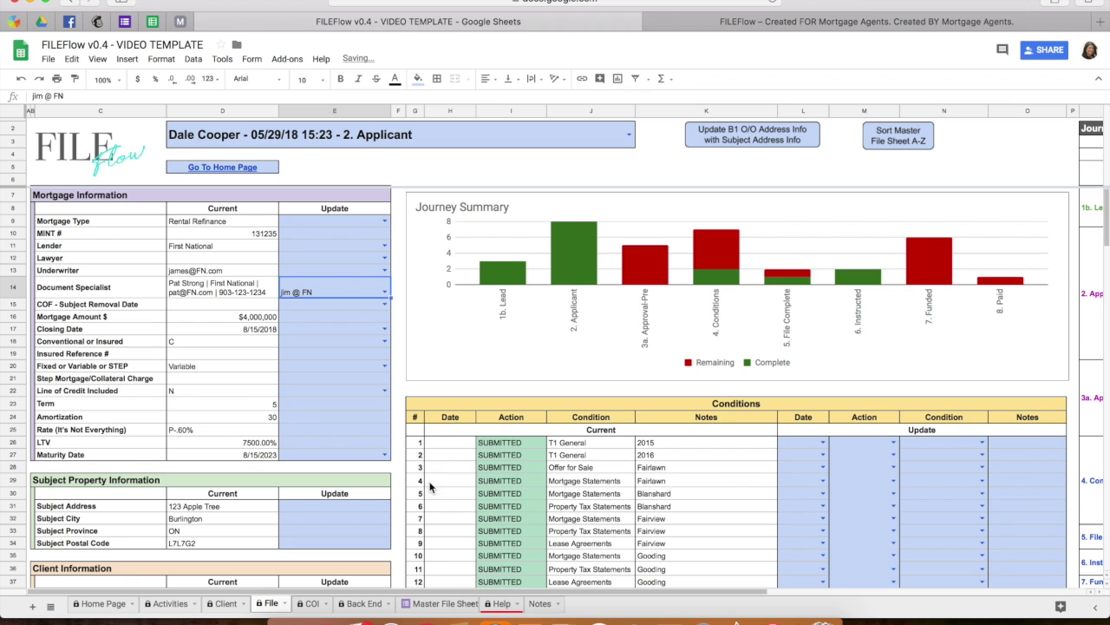
{"action": "left_click", "coordinate": [364, 603]}
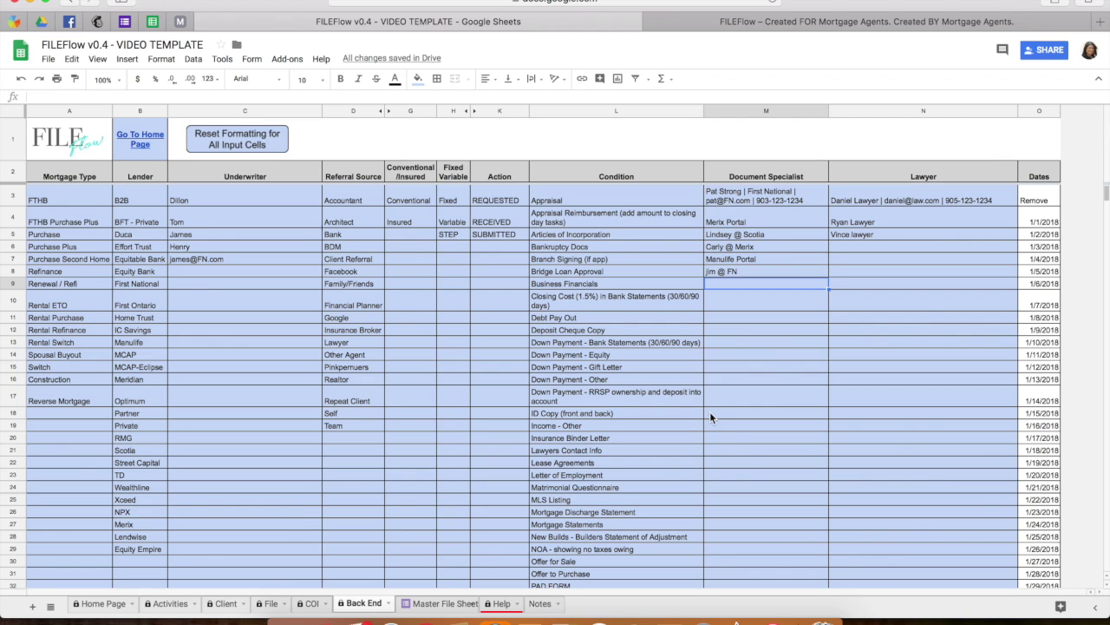
Browse the Home Page dashboard, Activities and Client sheets, ending on the File sheet.
{"action": "left_click", "coordinate": [107, 608]}
{"action": "scroll", "coordinate": [343, 406], "scroll_direction": "up", "scroll_amount": 10}
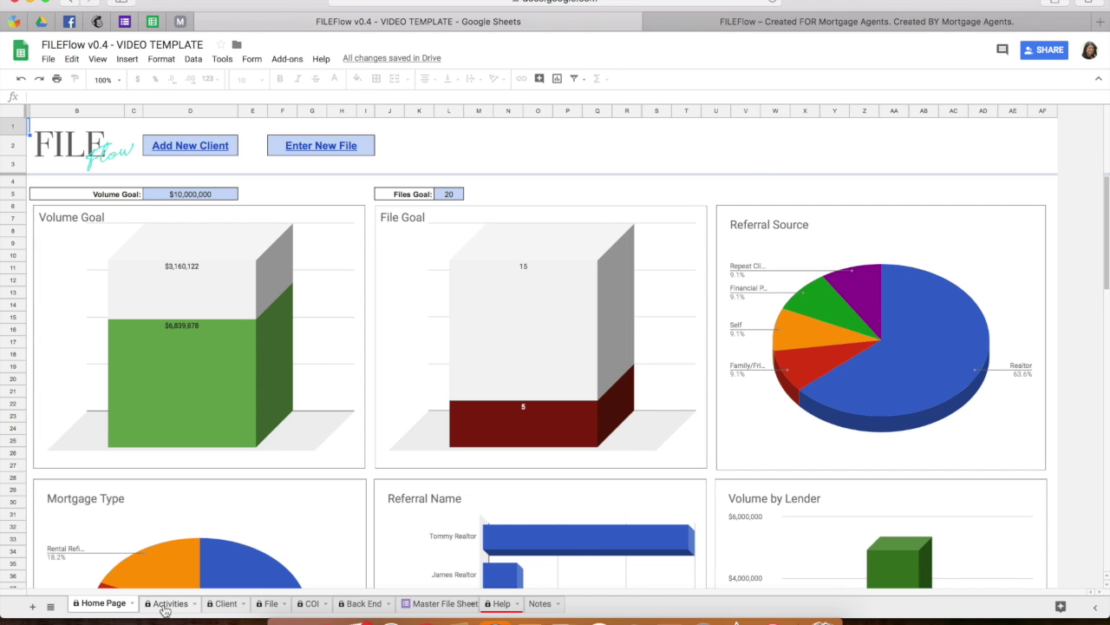
{"action": "left_click", "coordinate": [164, 607]}
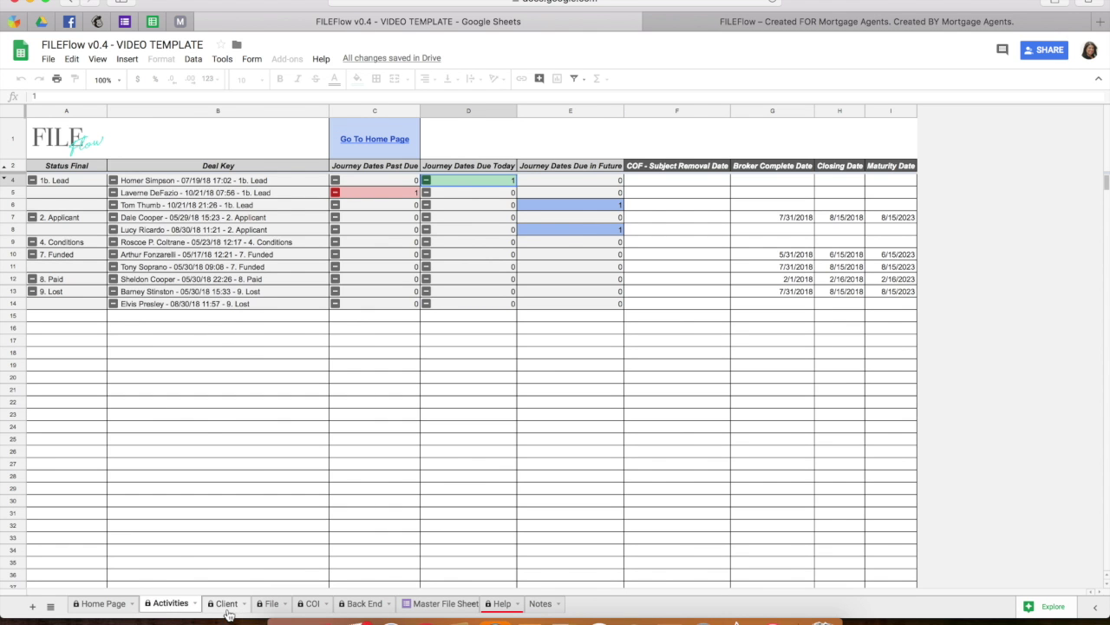
{"action": "left_click", "coordinate": [227, 606]}
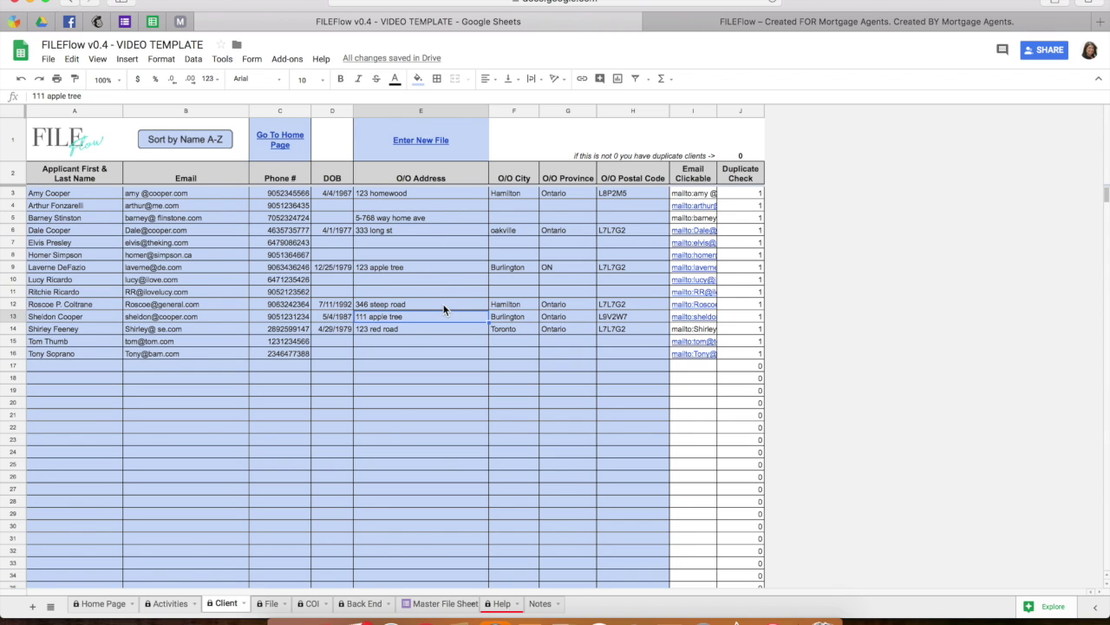
{"action": "left_click", "coordinate": [270, 602]}
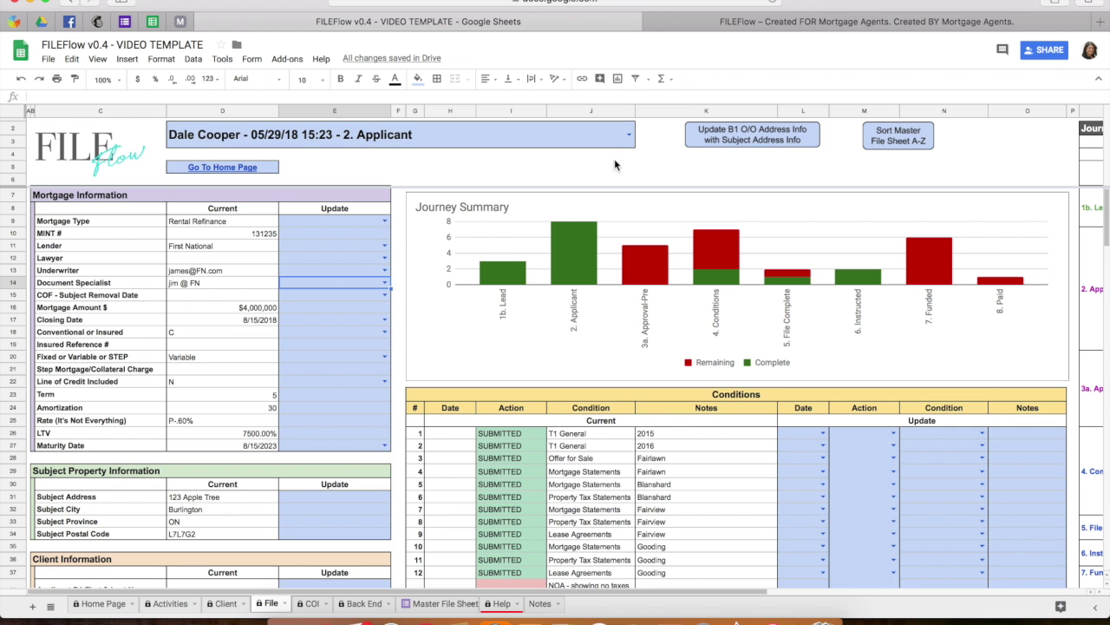
Review the client files in the File sheet's file-name dropdown and close it unchanged.
{"action": "left_click", "coordinate": [629, 135]}
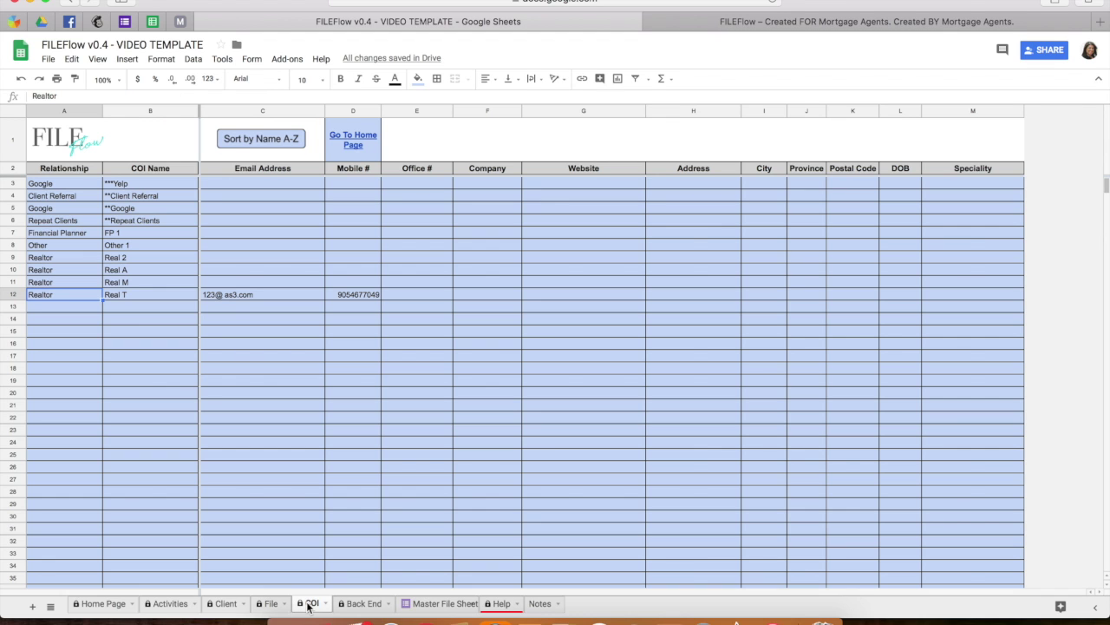
{"action": "left_click", "coordinate": [308, 604]}
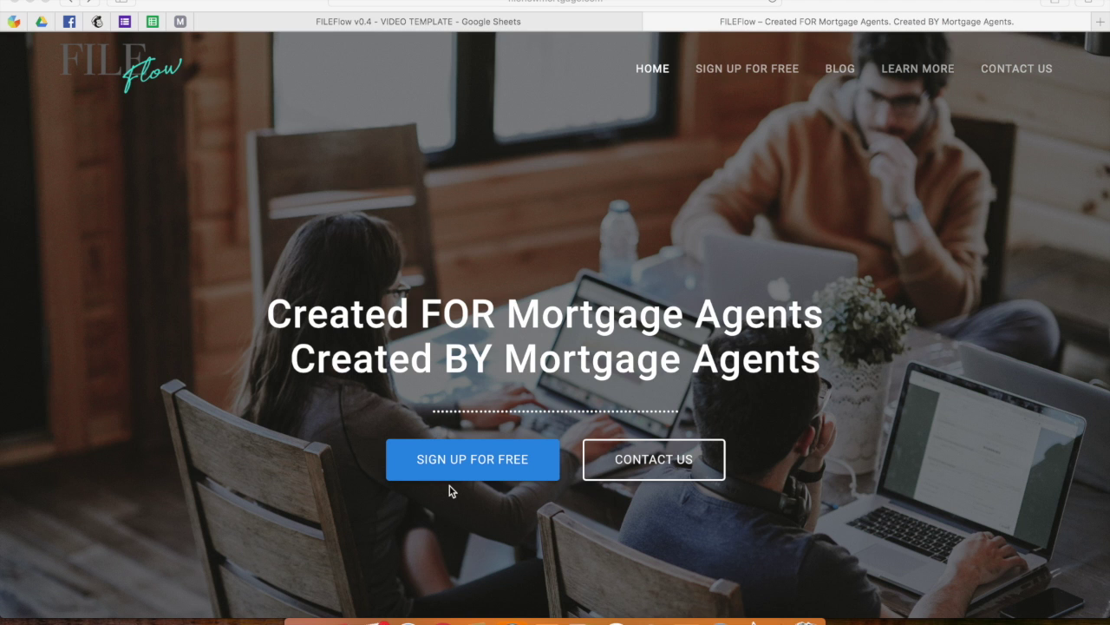
Open Sign Up For Free and scroll down to the Email Address and Name subscribe form.
{"action": "left_click", "coordinate": [469, 467]}
{"action": "left_click", "coordinate": [469, 466]}
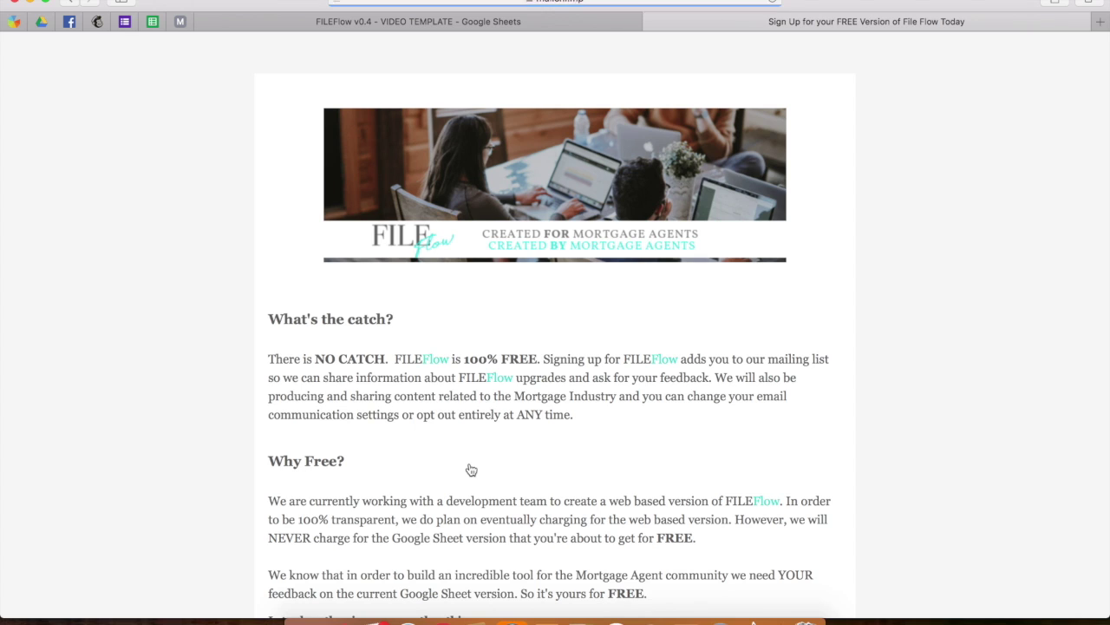
{"action": "scroll", "coordinate": [573, 471], "scroll_direction": "down", "scroll_amount": 3}
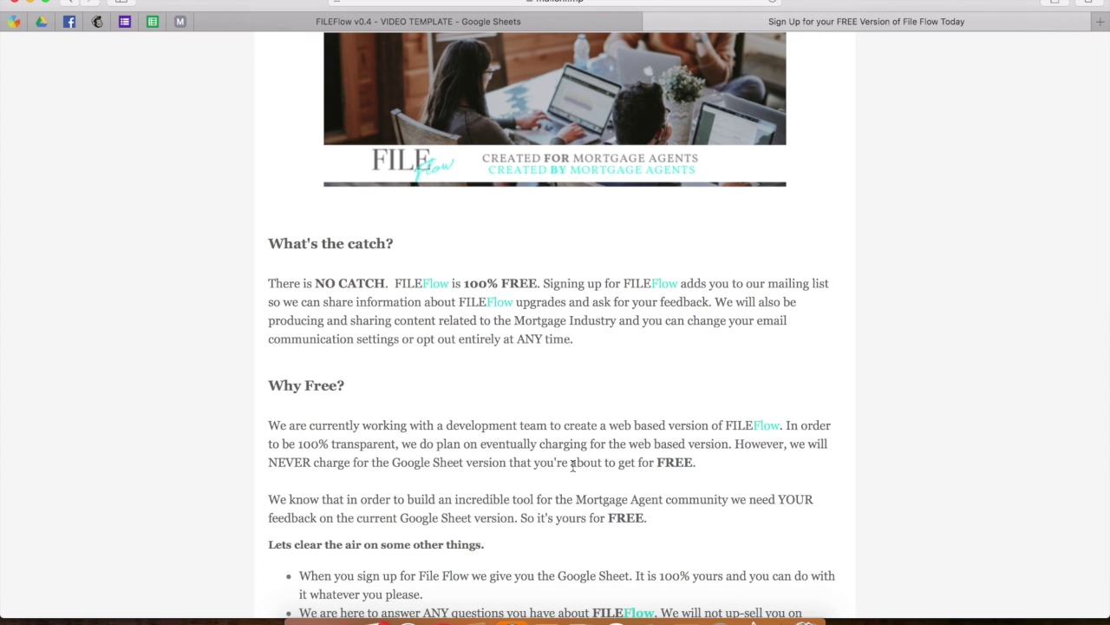
{"action": "scroll", "coordinate": [572, 466], "scroll_direction": "down", "scroll_amount": 15}
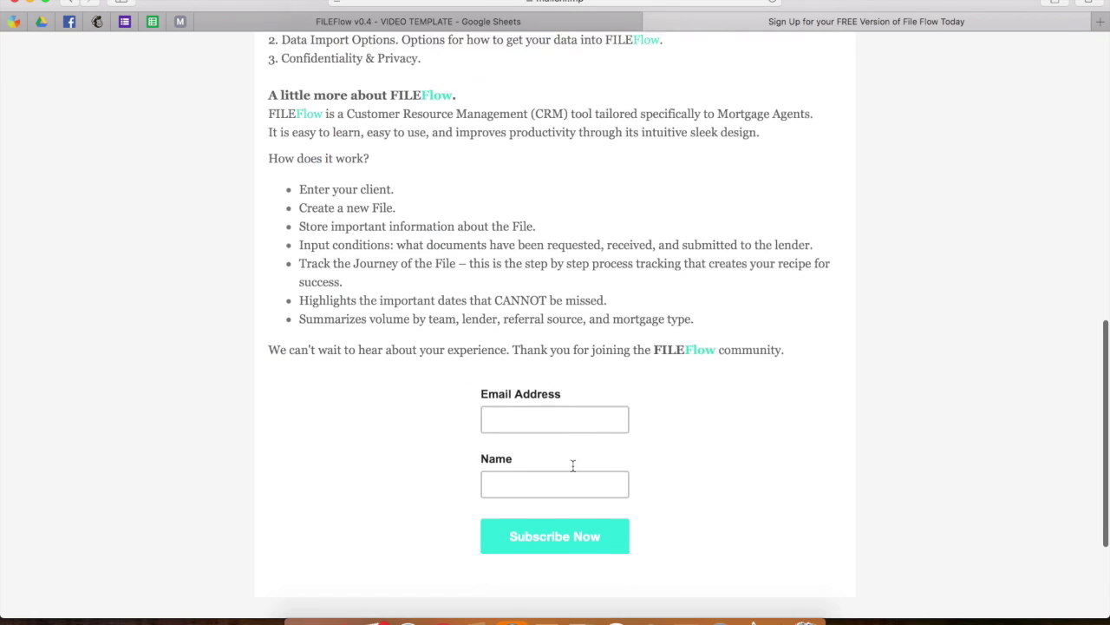
{"action": "scroll", "coordinate": [573, 465], "scroll_direction": "down", "scroll_amount": 2}
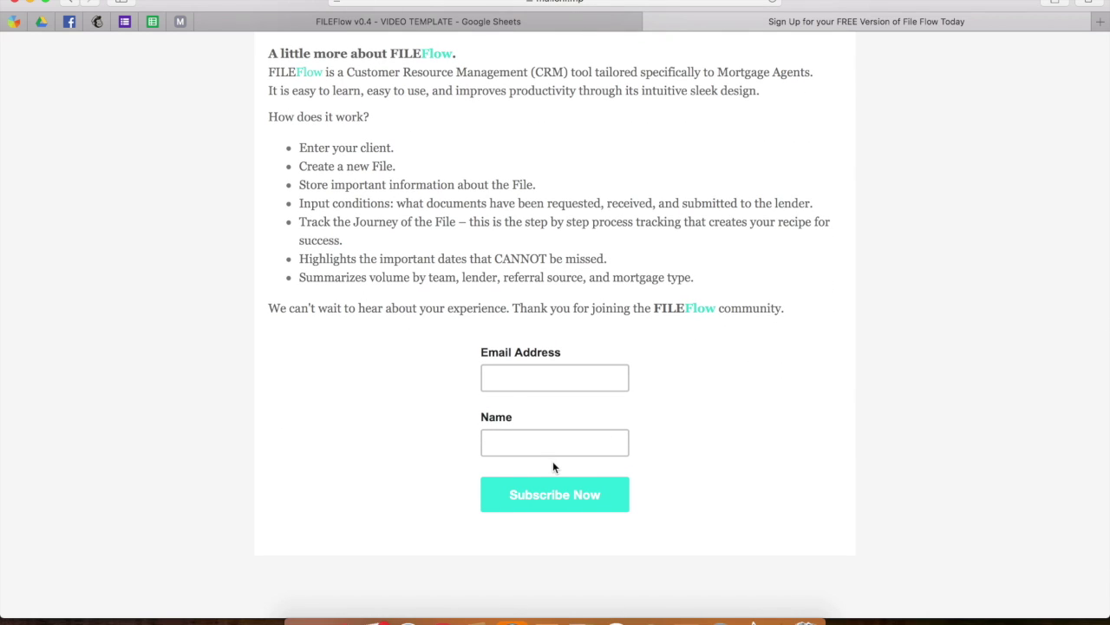